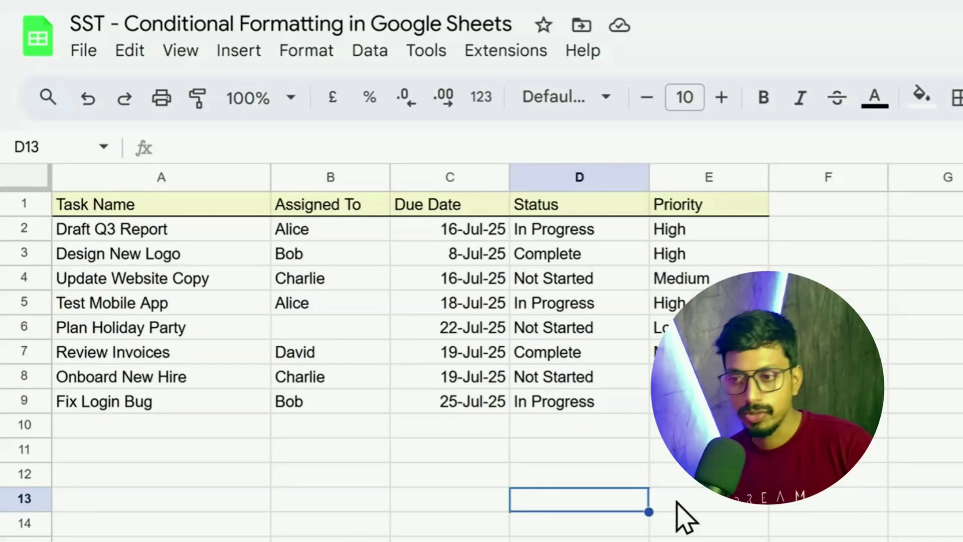
# - Copy the latest dates from cells A22:A29
pyautogui.moveTo(452, 232); pyautogui.dragTo(447, 401)
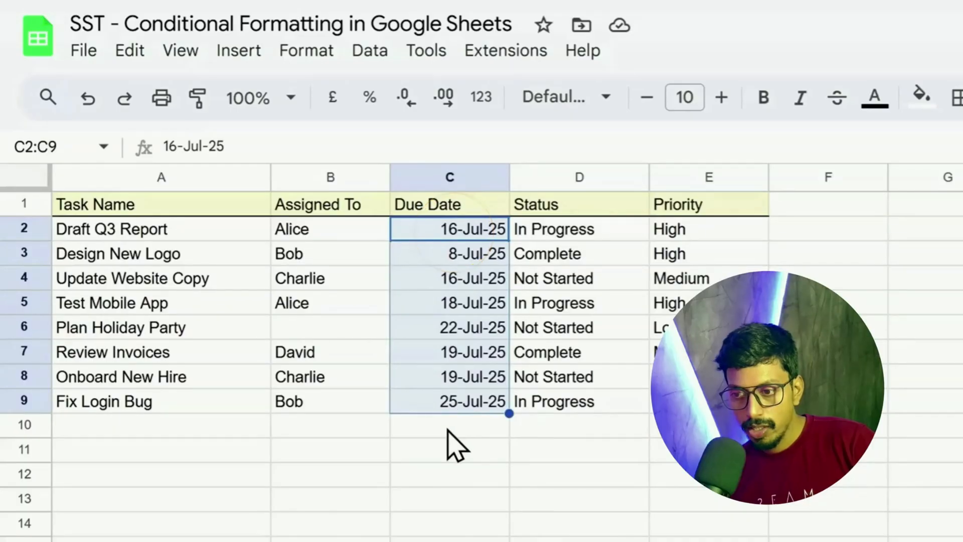
pyautogui.scroll(-5, 413, 514)
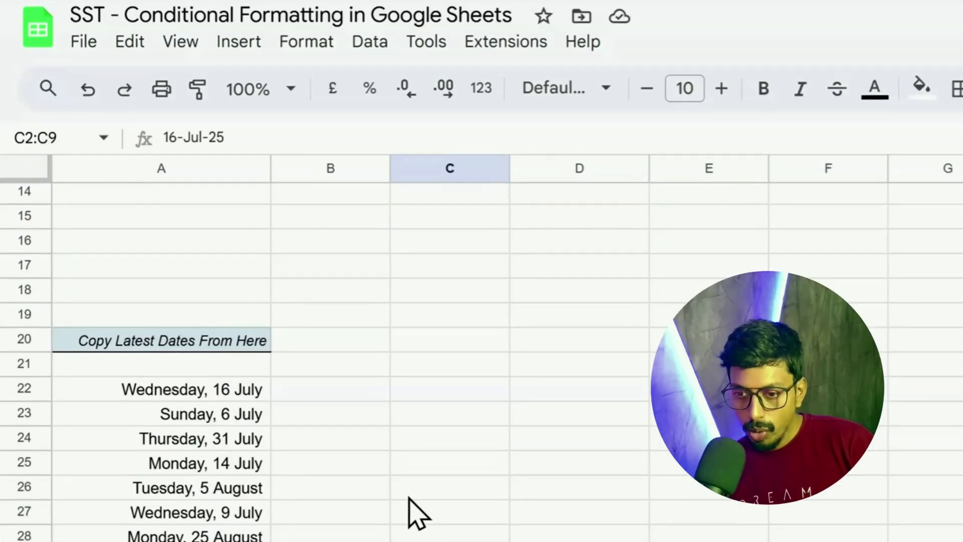
pyautogui.moveTo(186, 237); pyautogui.dragTo(204, 423)
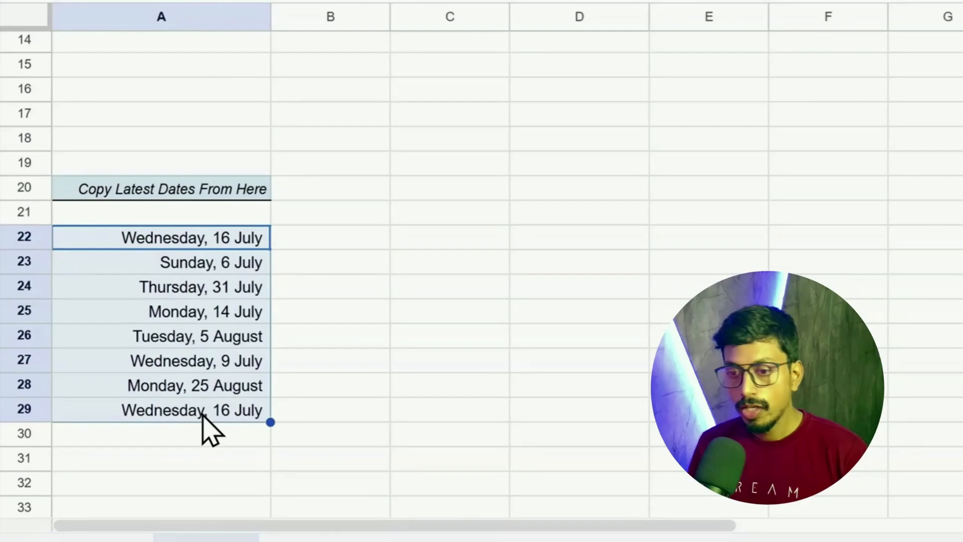
pyautogui.rightClick(148, 335)
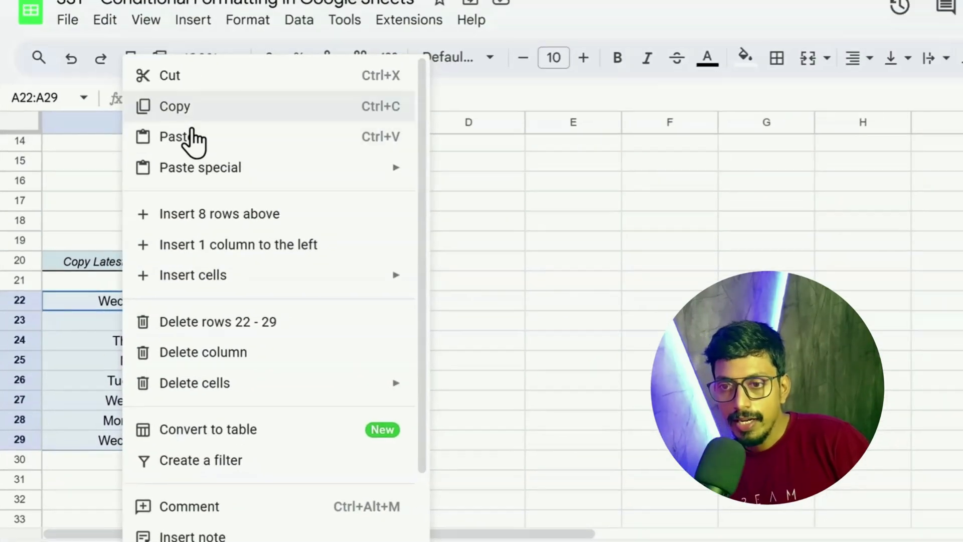
pyautogui.click(194, 140)
# - Paste the copied dates as values only into the Due Date cells C2:C9 and fit column C's width to its contents
pyautogui.scroll(5, 275, 339)
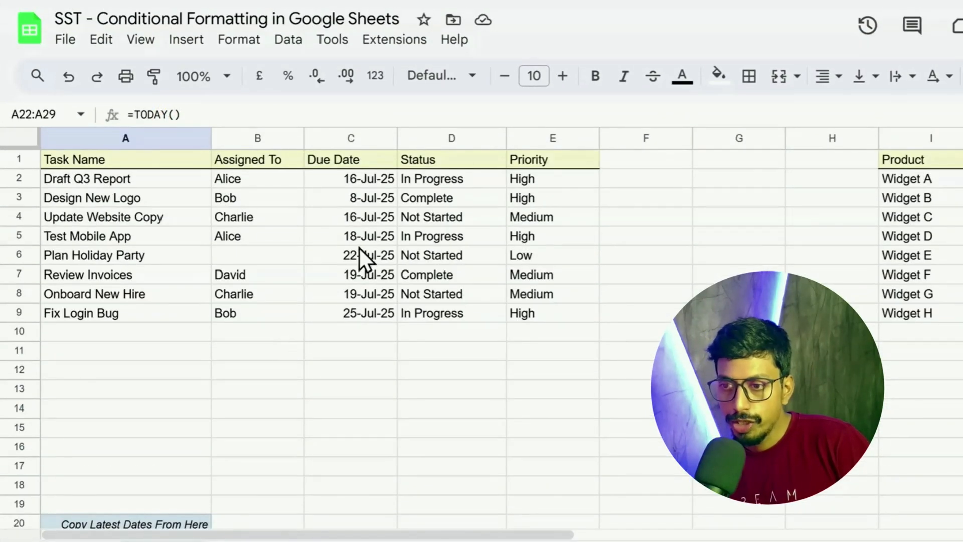
pyautogui.moveTo(349, 178); pyautogui.dragTo(350, 304)
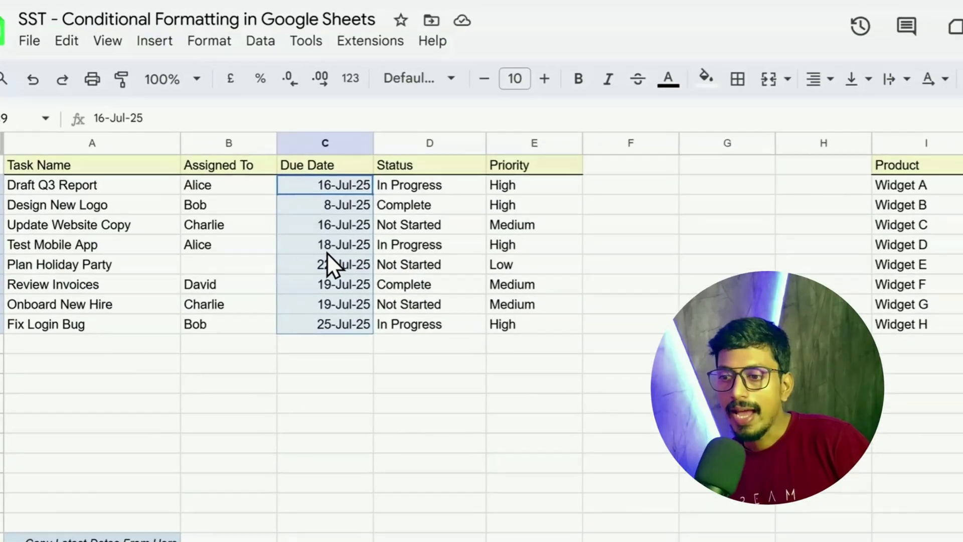
pyautogui.rightClick(358, 241)
pyautogui.moveTo(423, 184)
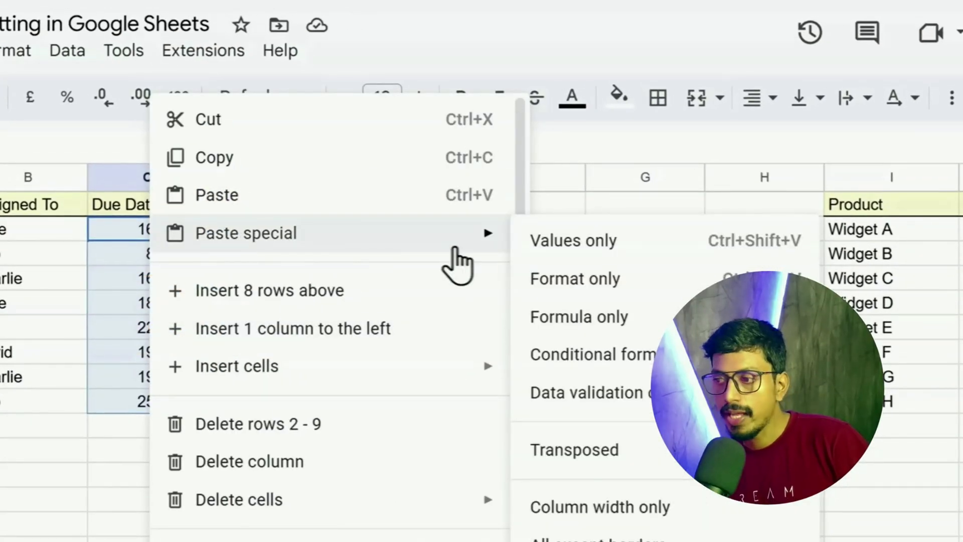
pyautogui.click(554, 246)
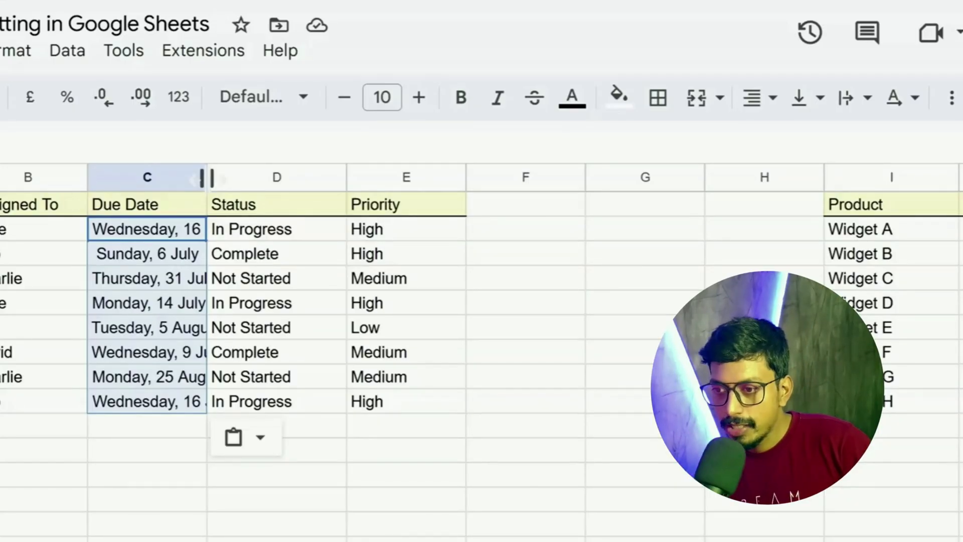
pyautogui.doubleClick(207, 177)
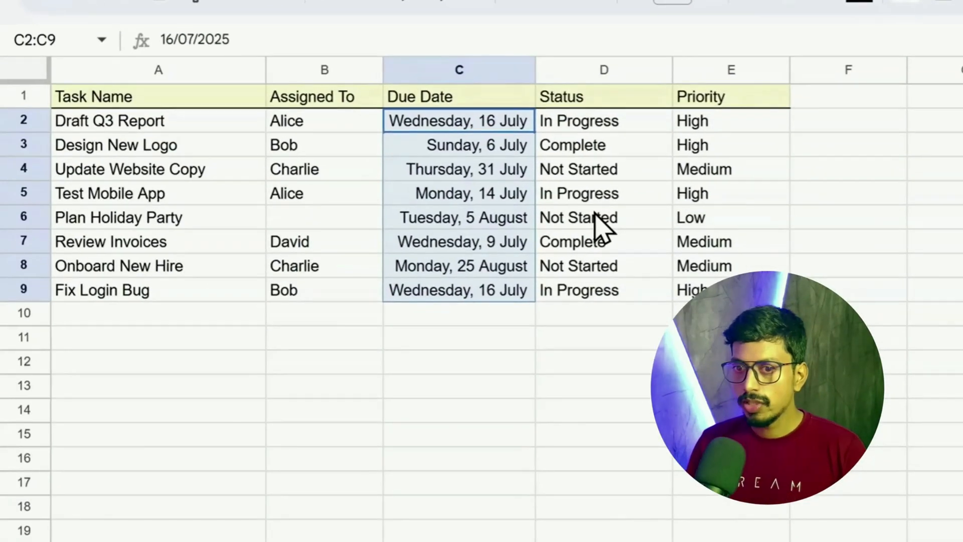
# - Review the task table's columns one by one, from Task Name through Priority
pyautogui.click(168, 68)
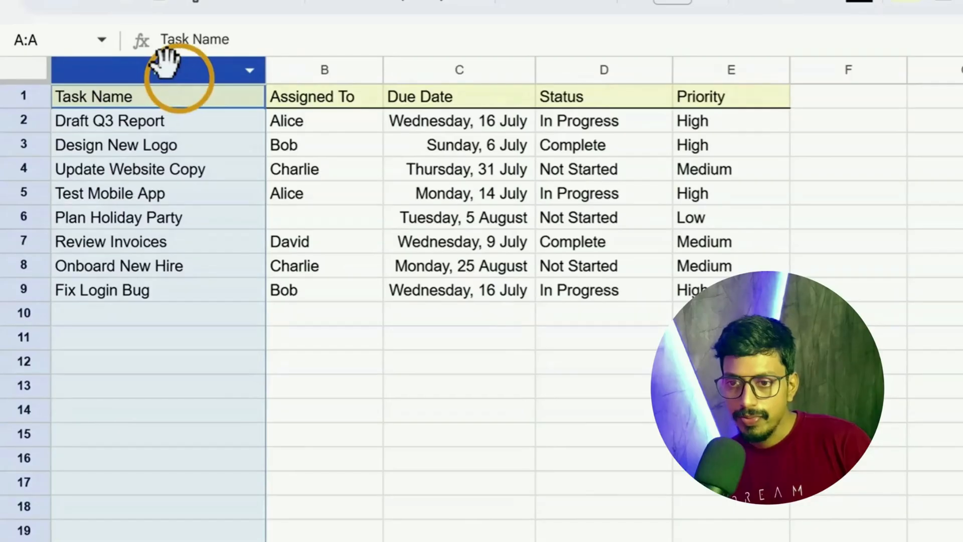
pyautogui.click(301, 68)
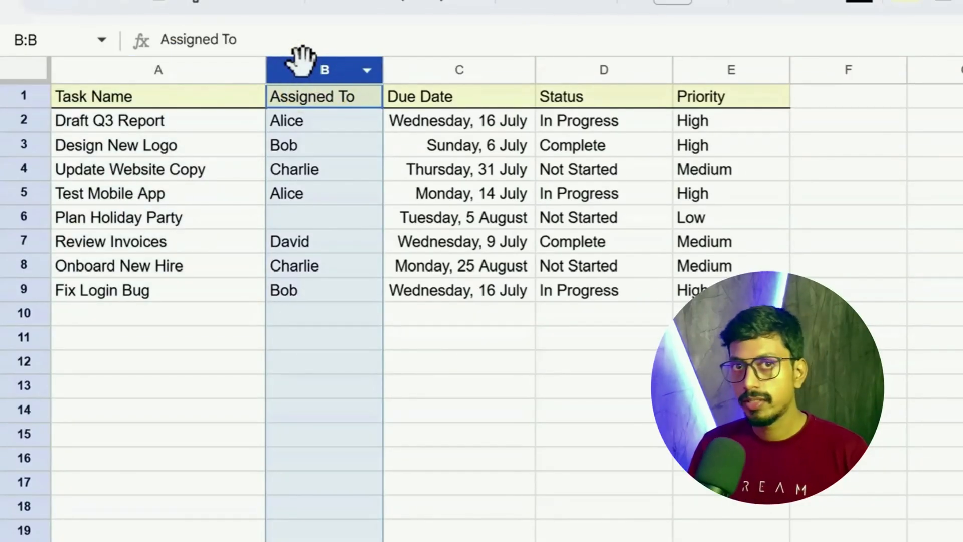
pyautogui.click(458, 67)
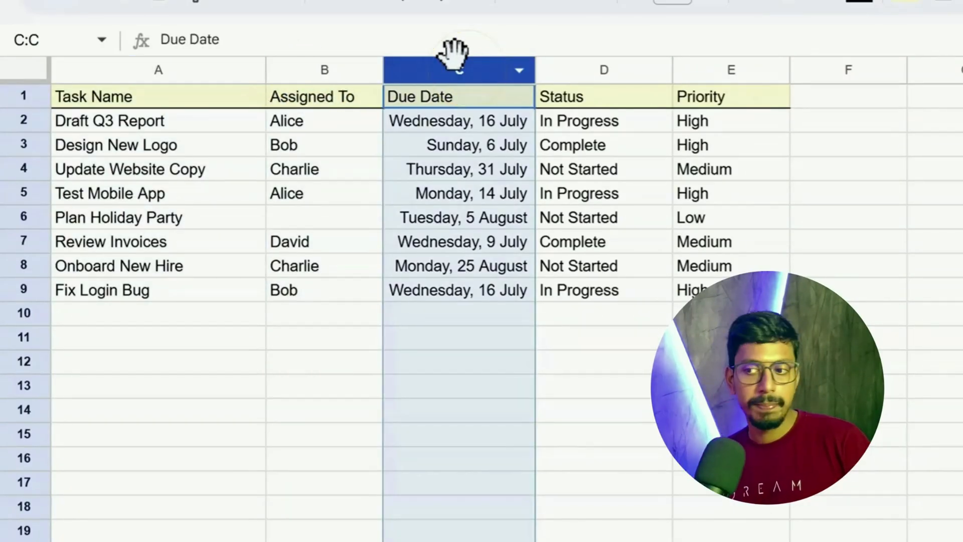
pyautogui.click(566, 68)
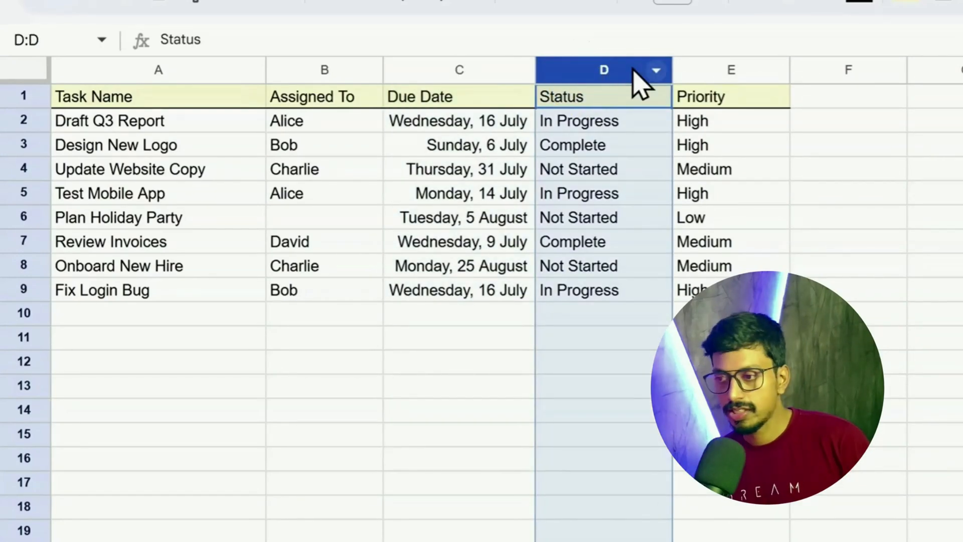
pyautogui.click(689, 60)
pyautogui.click(838, 157)
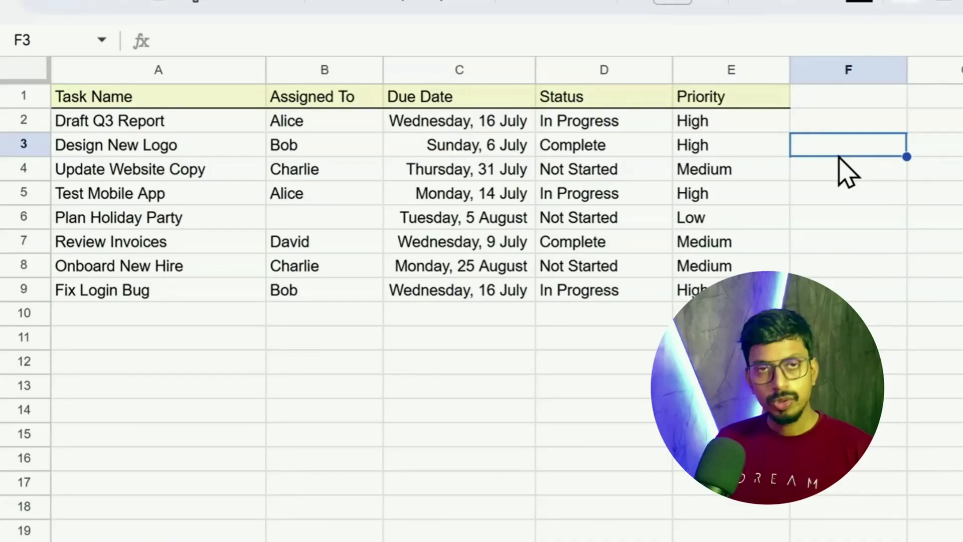
# - Start a single-colour conditional formatting rule for the whole Status column, range D1:D1001
pyautogui.click(609, 67)
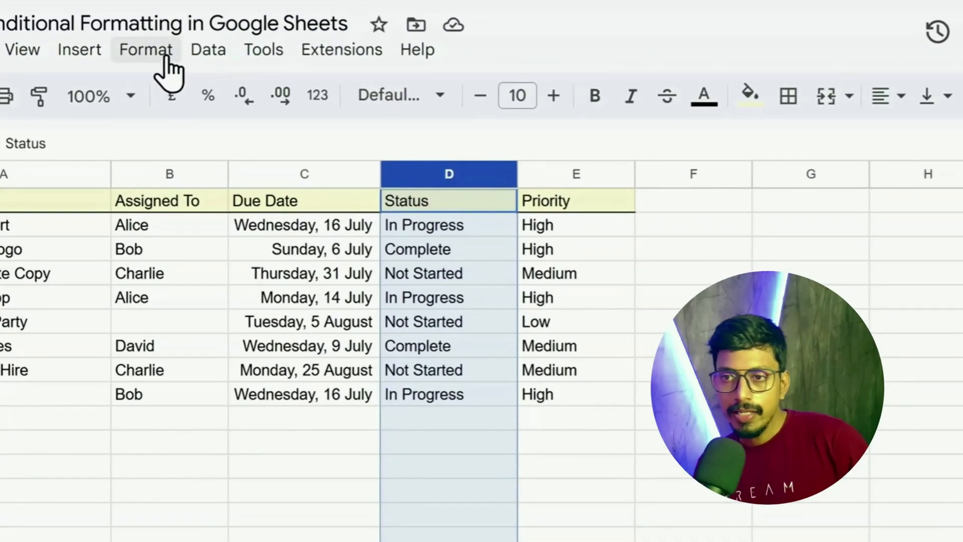
pyautogui.click(165, 56)
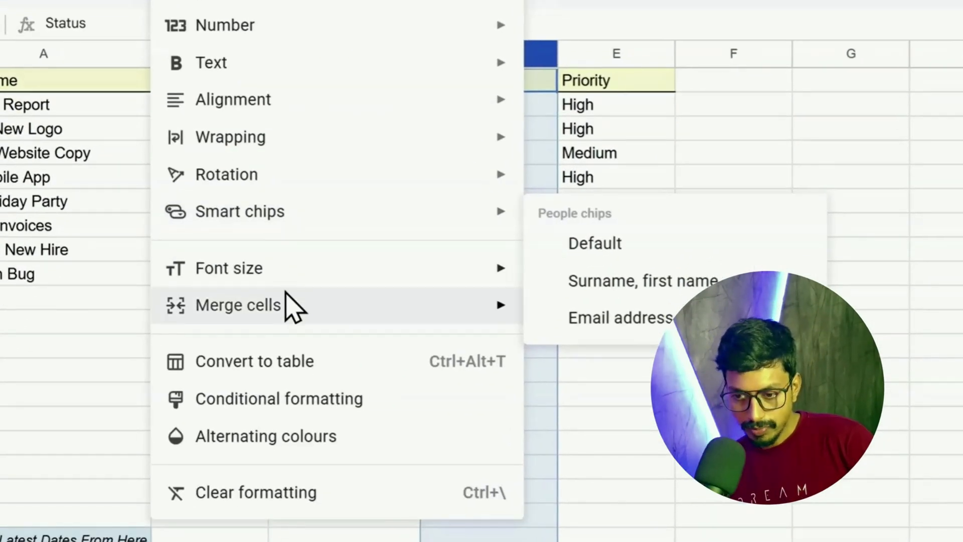
pyautogui.click(255, 507)
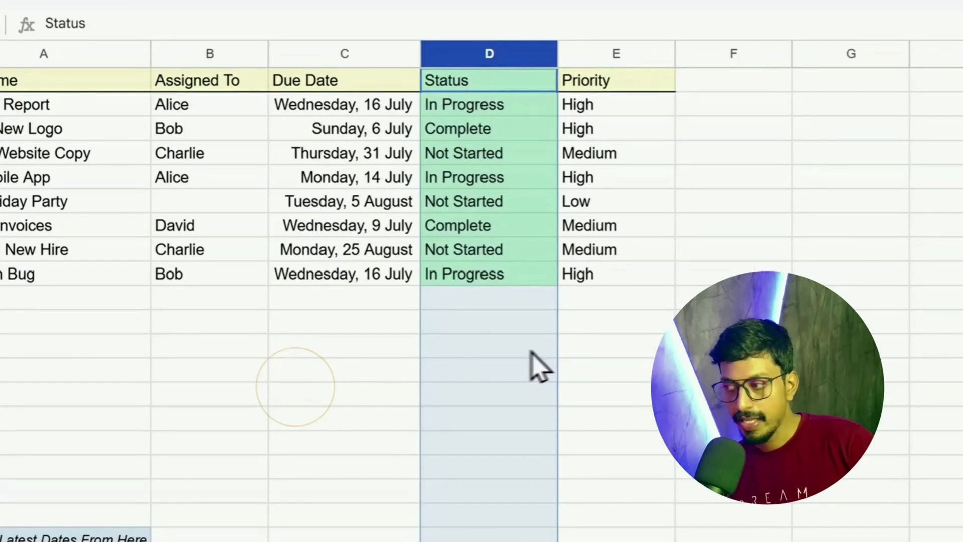
pyautogui.scroll(-1, 777, 226)
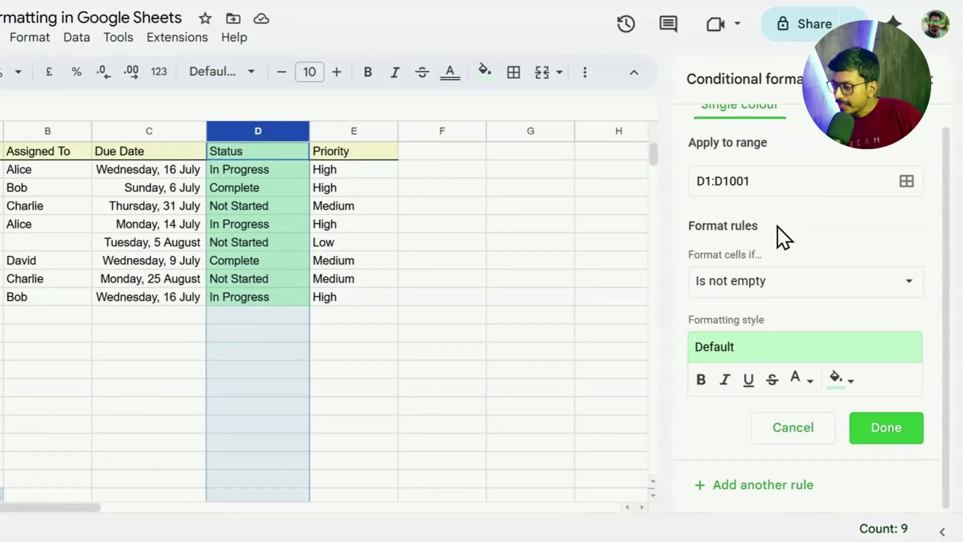
pyautogui.scroll(1, 777, 227)
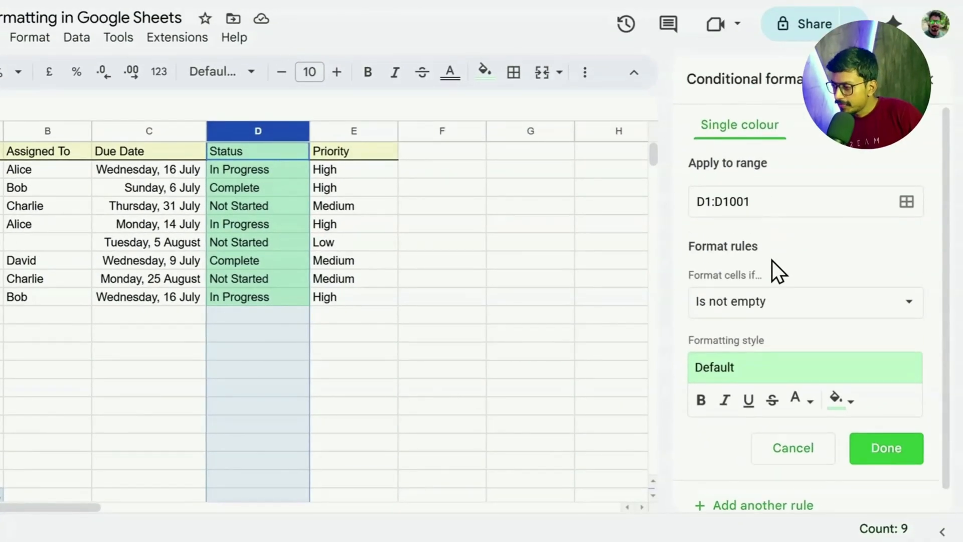
pyautogui.click(778, 218)
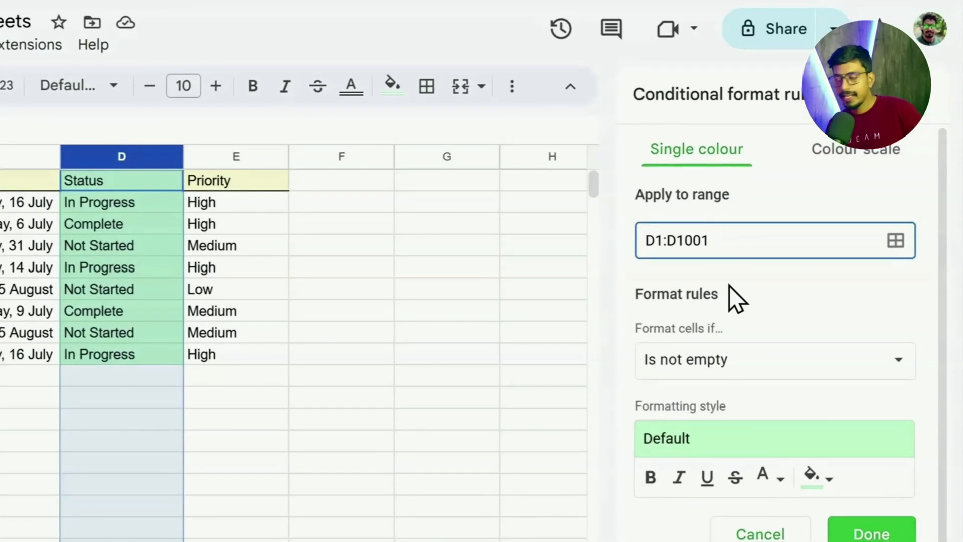
pyautogui.scroll(-1, 729, 286)
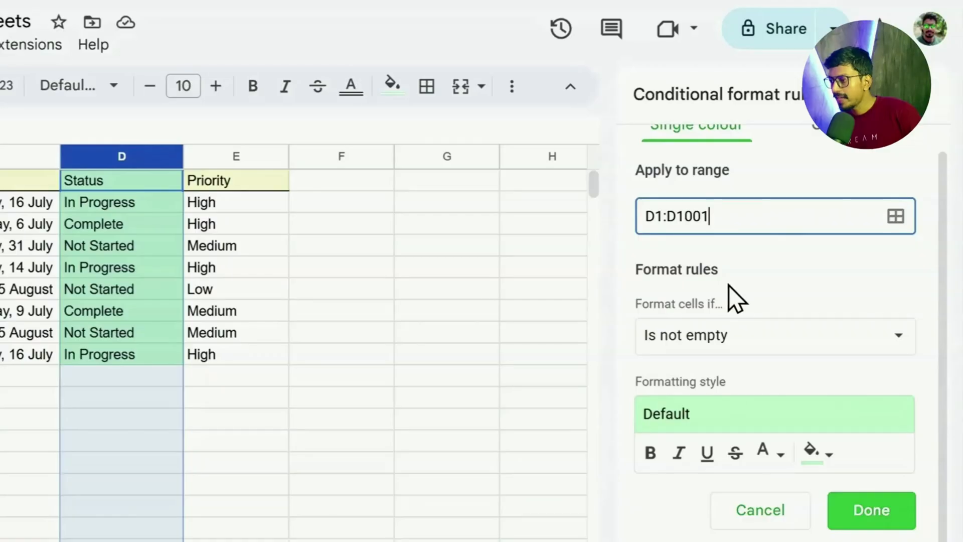
pyautogui.click(634, 302)
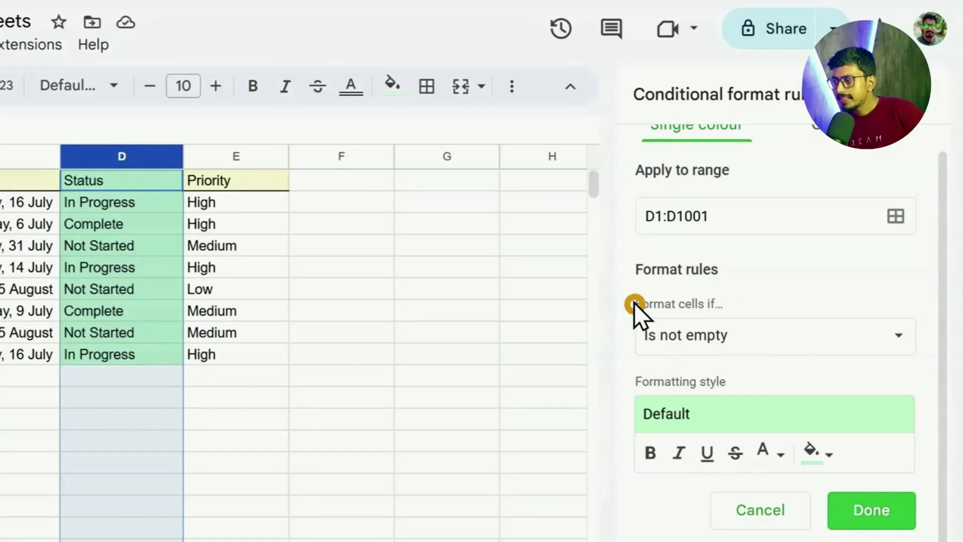
# - Look through the available rule conditions and set the Status rule to format cells if "Is equal to"
pyautogui.click(711, 325)
pyautogui.scroll(-8, 692, 345)
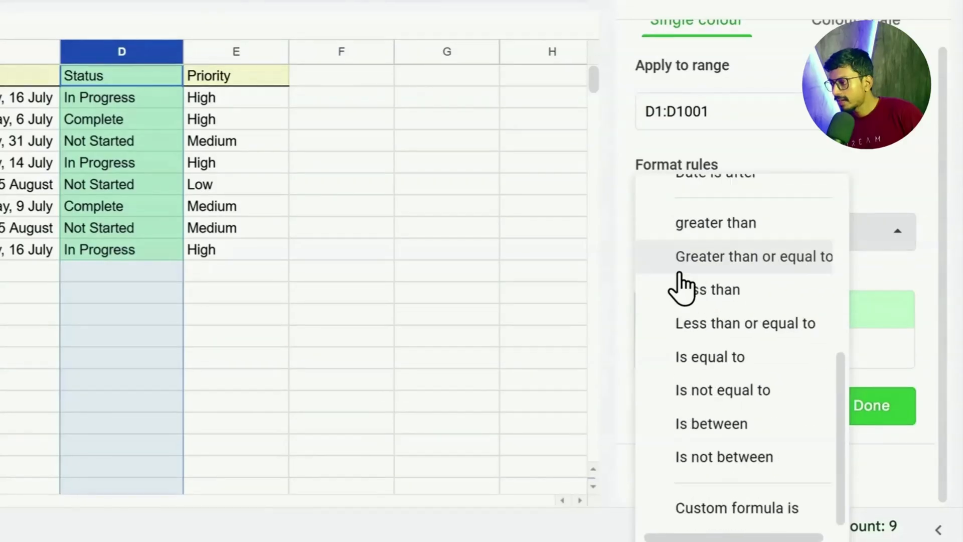
pyautogui.scroll(7, 692, 309)
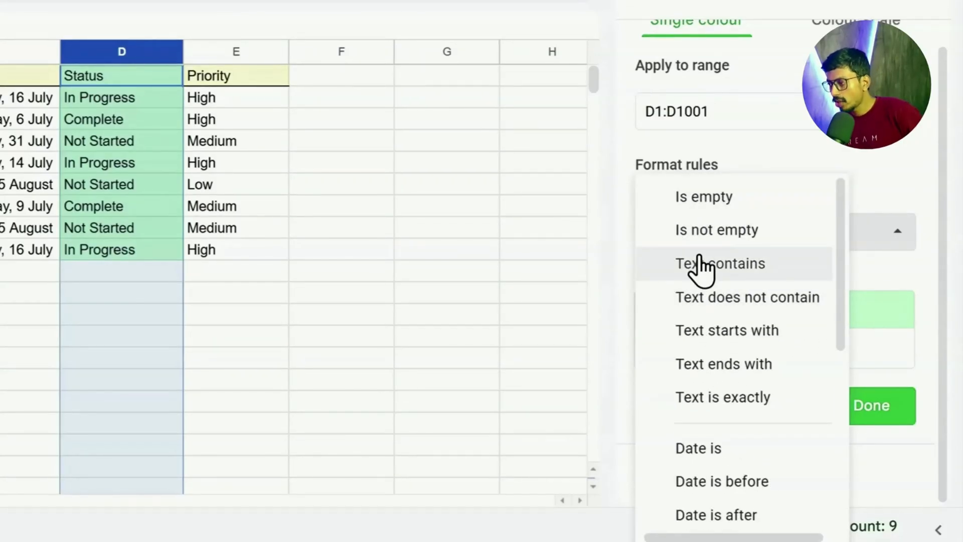
pyautogui.scroll(-4, 705, 286)
pyautogui.scroll(-5, 704, 299)
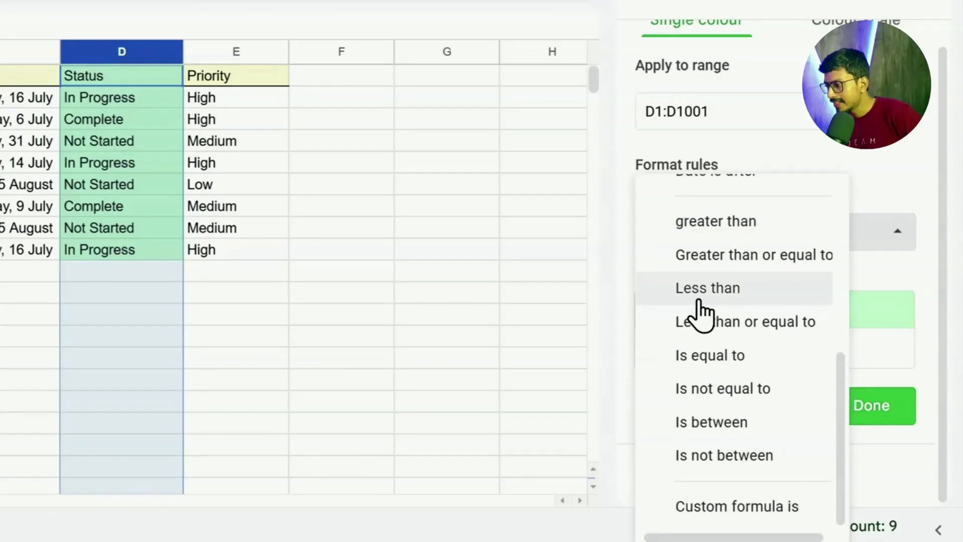
pyautogui.click(726, 371)
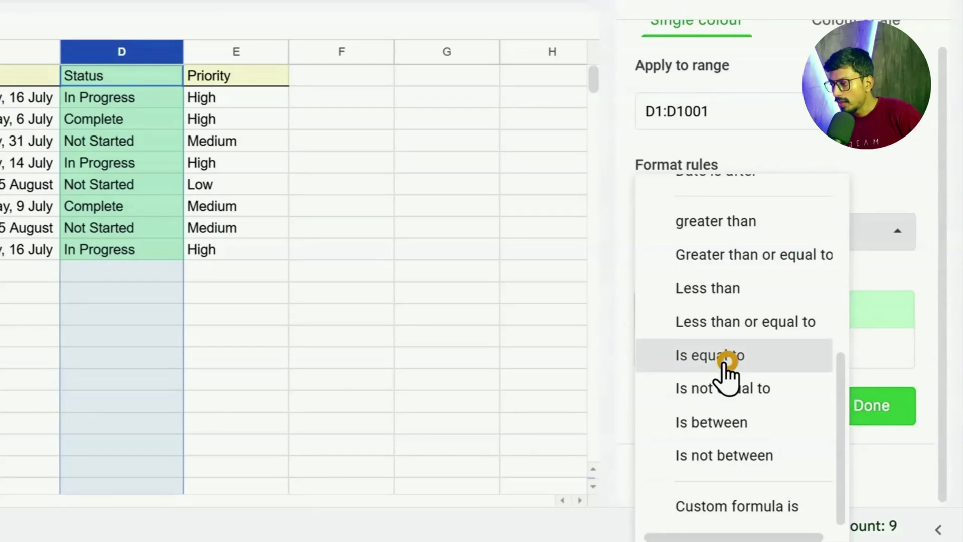
# - Copy the text In Progress from cell D2 and use it as the rule's comparison value
pyautogui.click(692, 281)
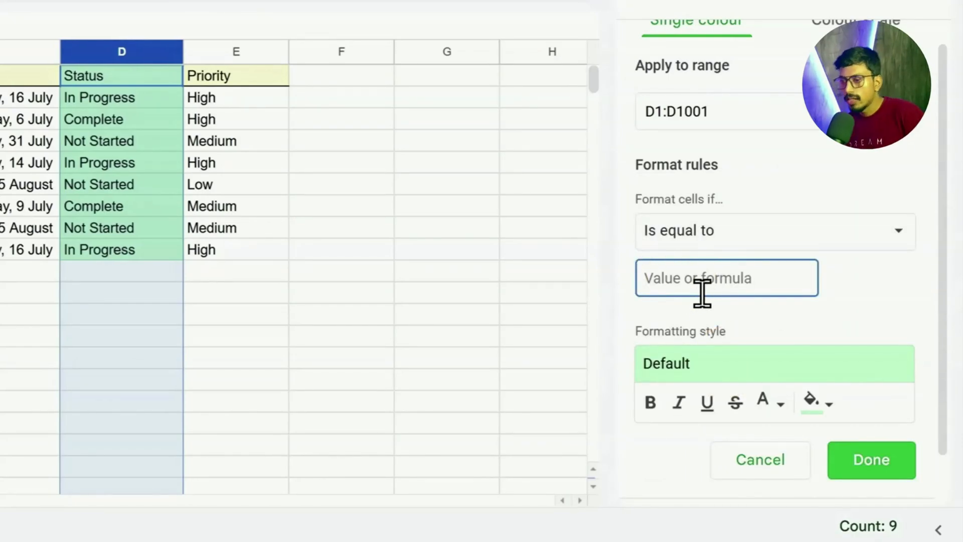
pyautogui.click(128, 97)
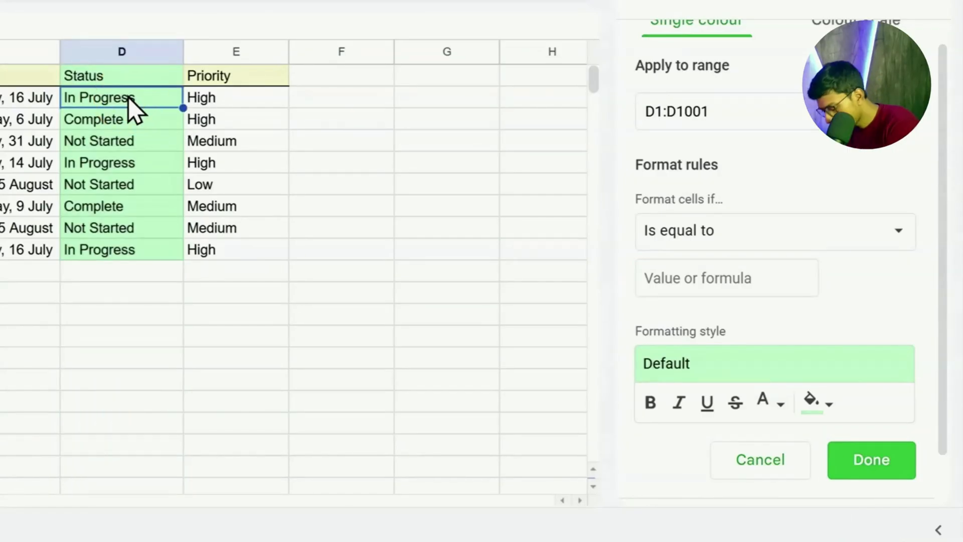
pyautogui.rightClick(128, 98)
pyautogui.click(228, 38)
pyautogui.click(691, 277)
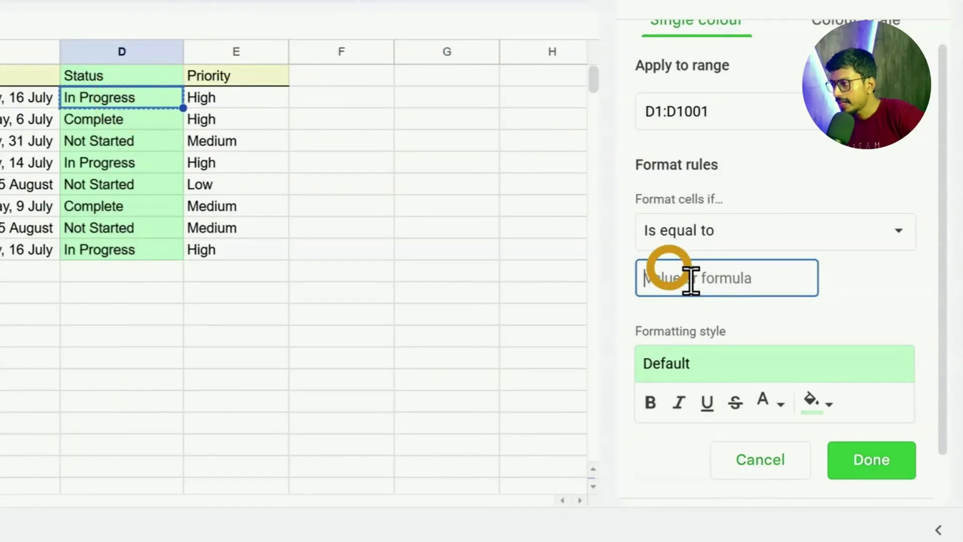
pyautogui.rightClick(672, 283)
pyautogui.click(717, 62)
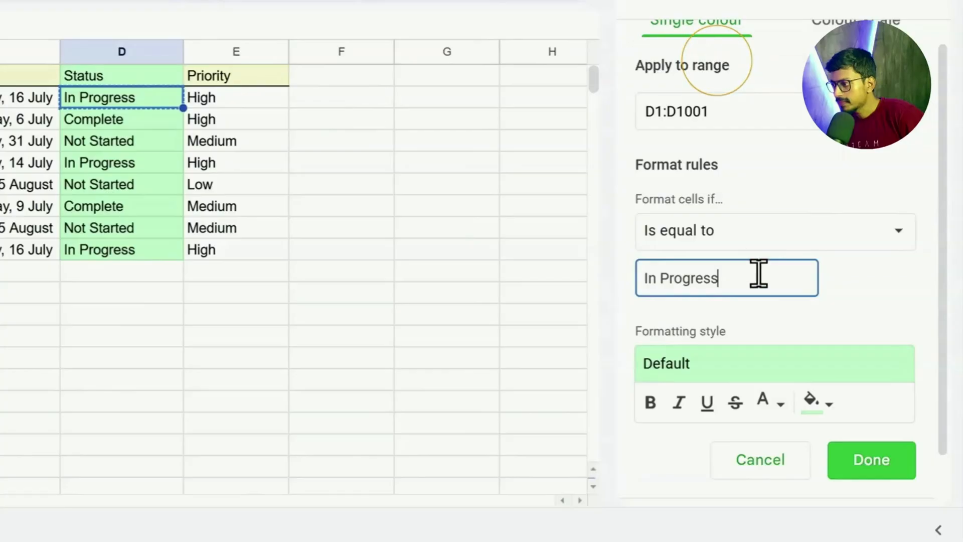
pyautogui.moveTo(741, 280); pyautogui.dragTo(635, 296)
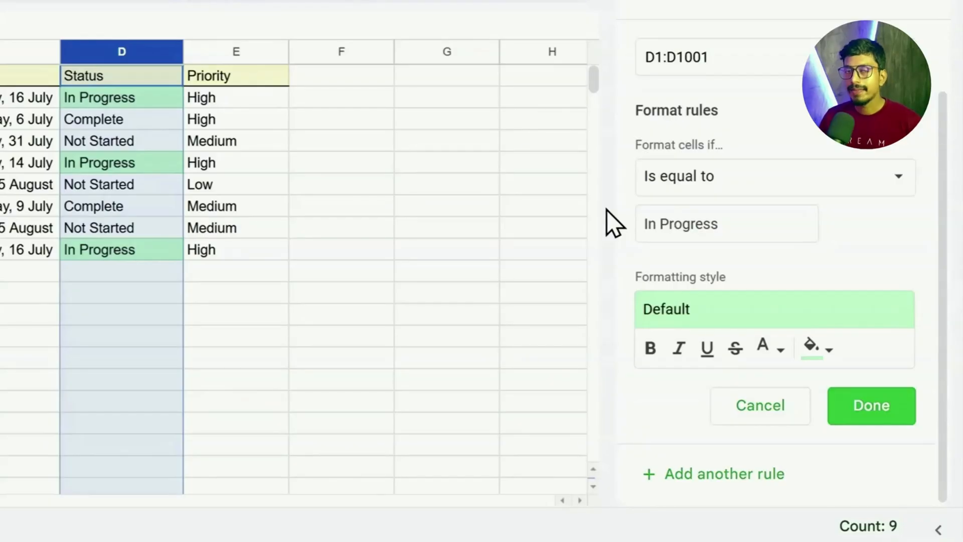
# - Set the In Progress rule's fill colour to yellow and save the rule
pyautogui.click(810, 346)
pyautogui.click(672, 59)
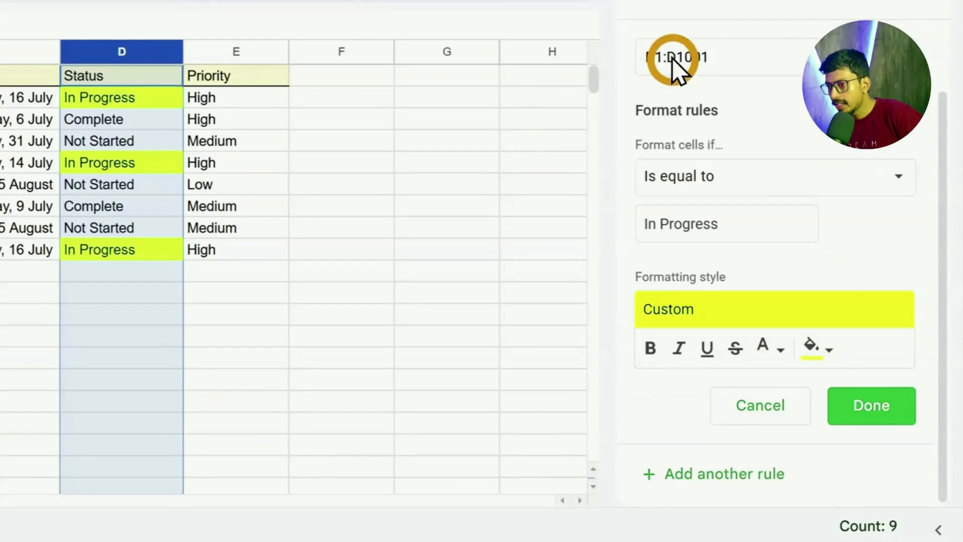
pyautogui.click(869, 408)
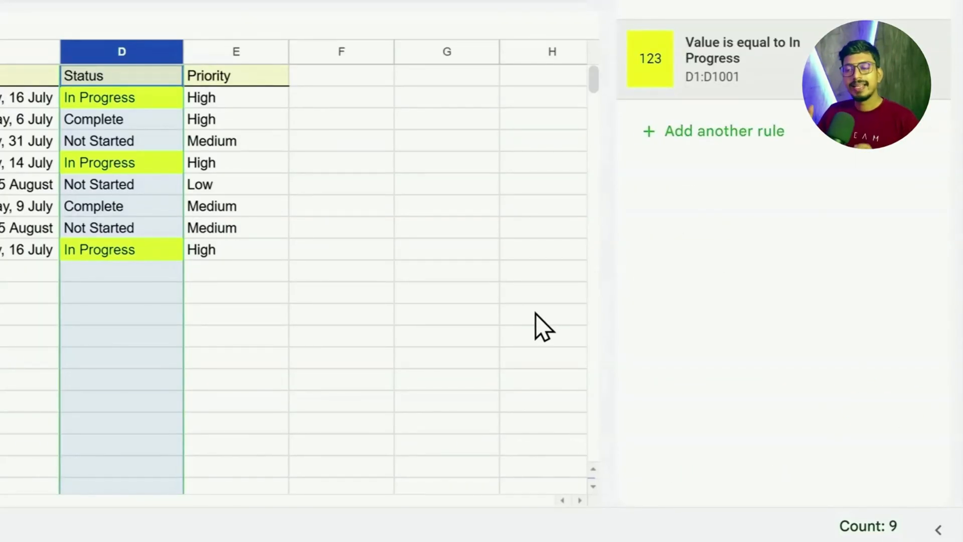
# - Check the formatting of the In Progress cells D2, D5 and D9 in the Status column
pyautogui.click(146, 270)
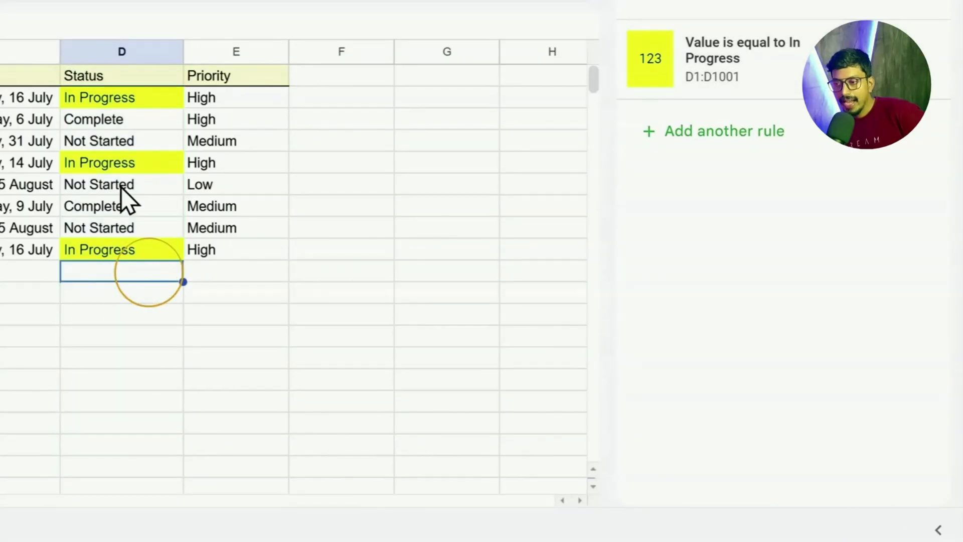
pyautogui.click(112, 97)
pyautogui.click(128, 163)
pyautogui.click(136, 249)
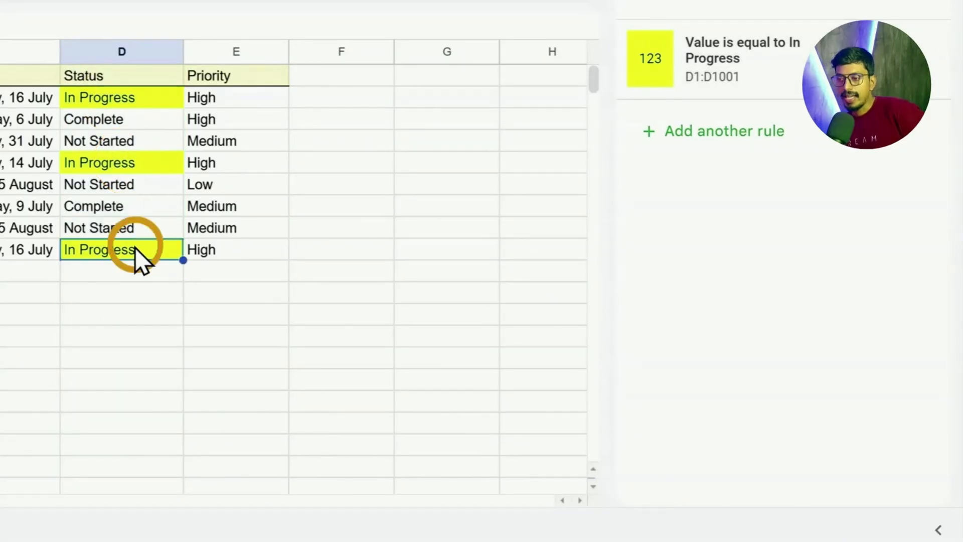
# - Add another conditional formatting rule for the Status column D
pyautogui.click(137, 275)
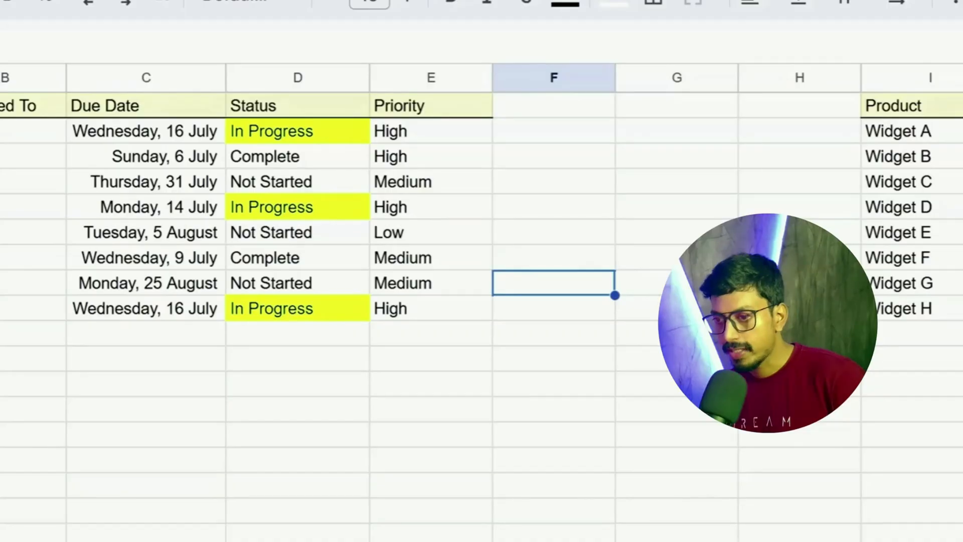
pyautogui.click(301, 76)
pyautogui.click(223, 37)
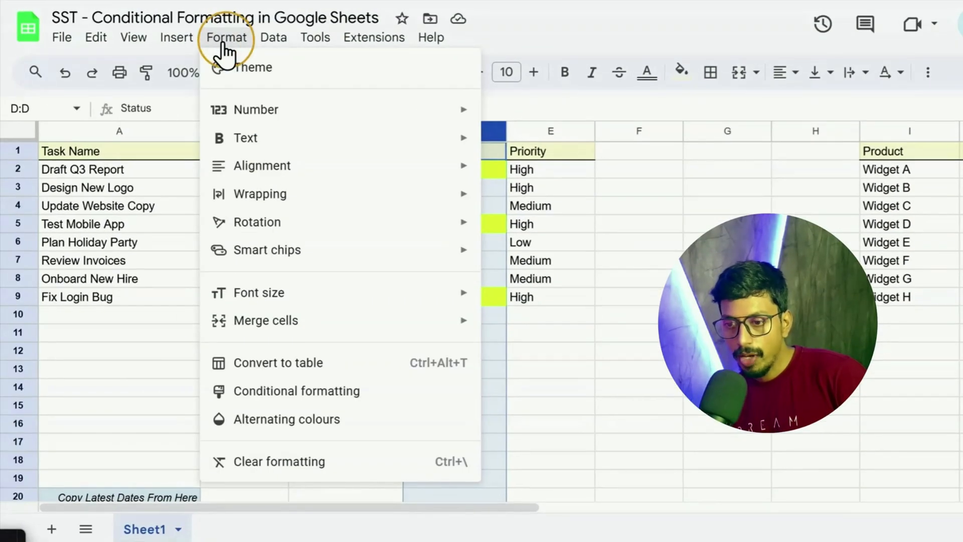
pyautogui.click(280, 391)
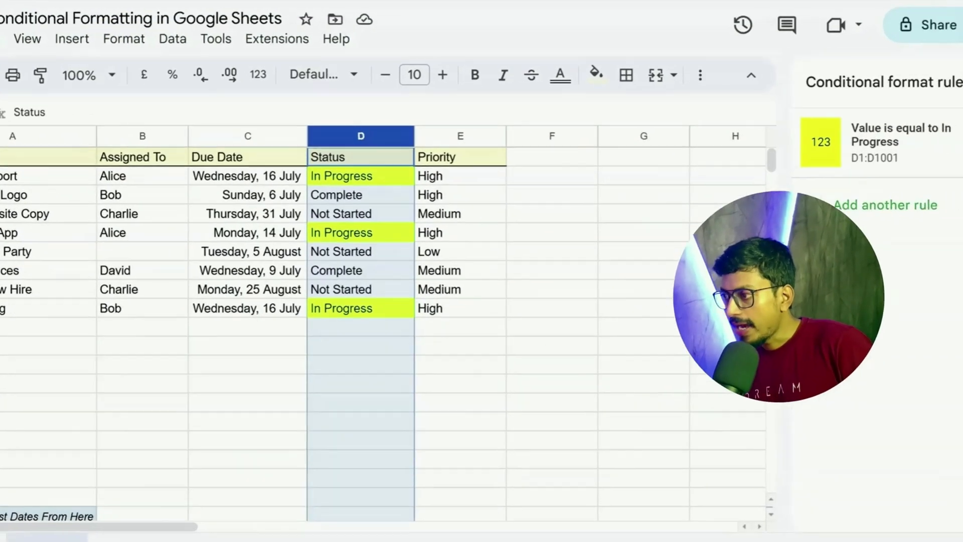
pyautogui.click(903, 198)
pyautogui.scroll(-1, 726, 279)
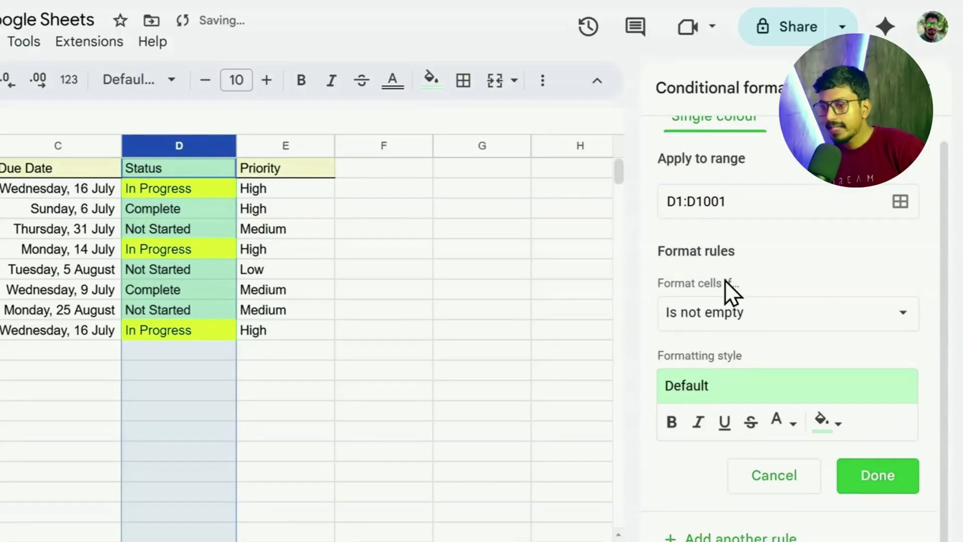
# - Set the new Status rule to format cells if "Is equal to" Complete, copying the text from cell D3
pyautogui.click(170, 210)
pyautogui.rightClick(171, 209)
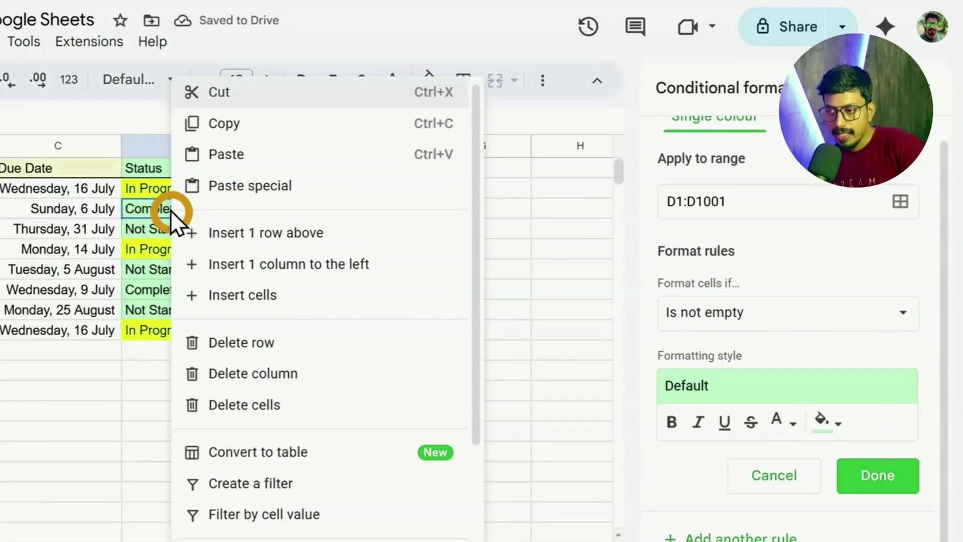
pyautogui.click(231, 123)
pyautogui.click(752, 310)
pyautogui.scroll(-5, 730, 366)
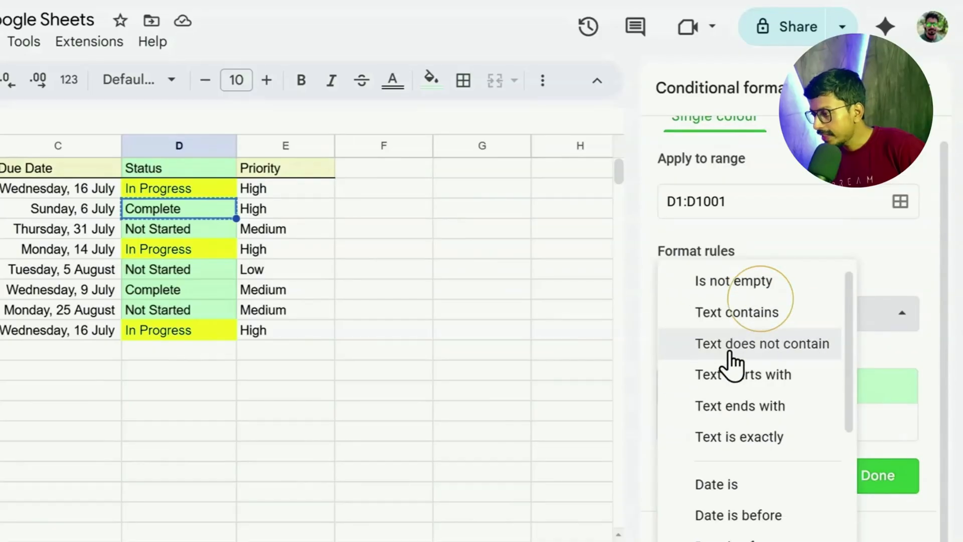
pyautogui.click(718, 426)
pyautogui.click(712, 357)
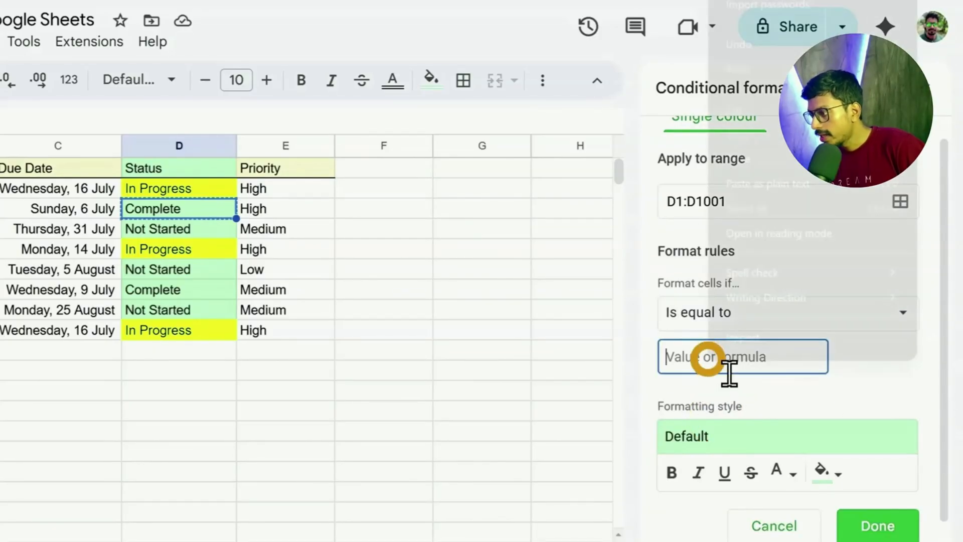
pyautogui.rightClick(711, 361)
pyautogui.click(745, 159)
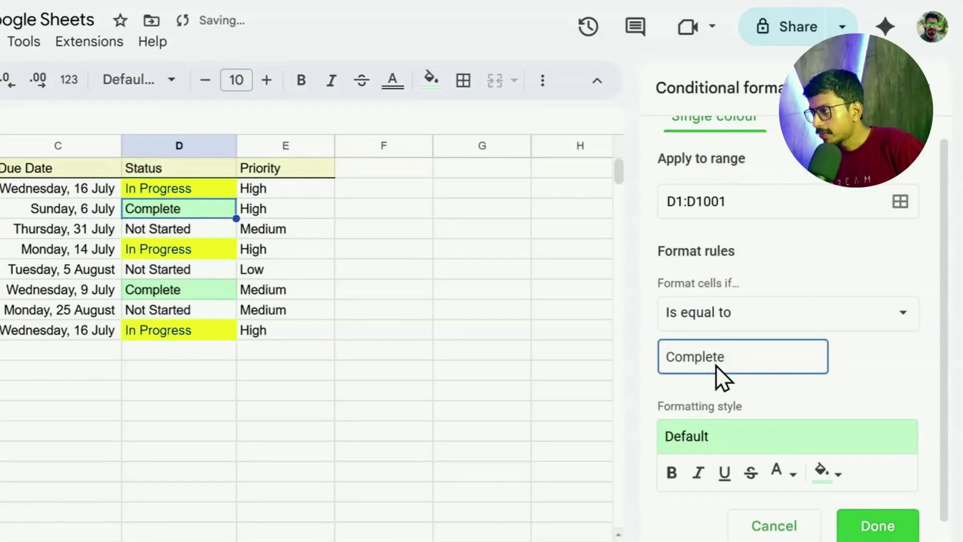
# - Set the Complete rule's fill colour to light green and save the rule
pyautogui.scroll(-1, 739, 387)
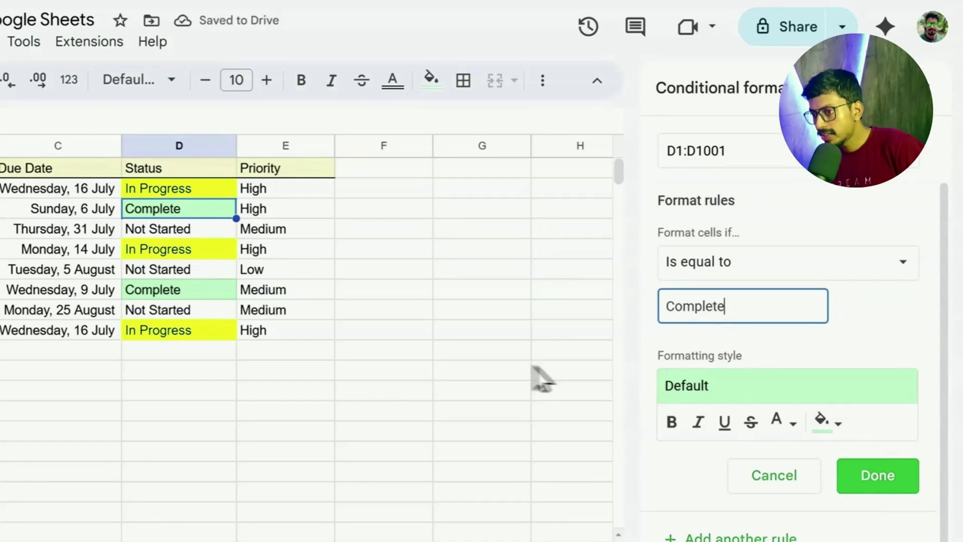
pyautogui.click(822, 421)
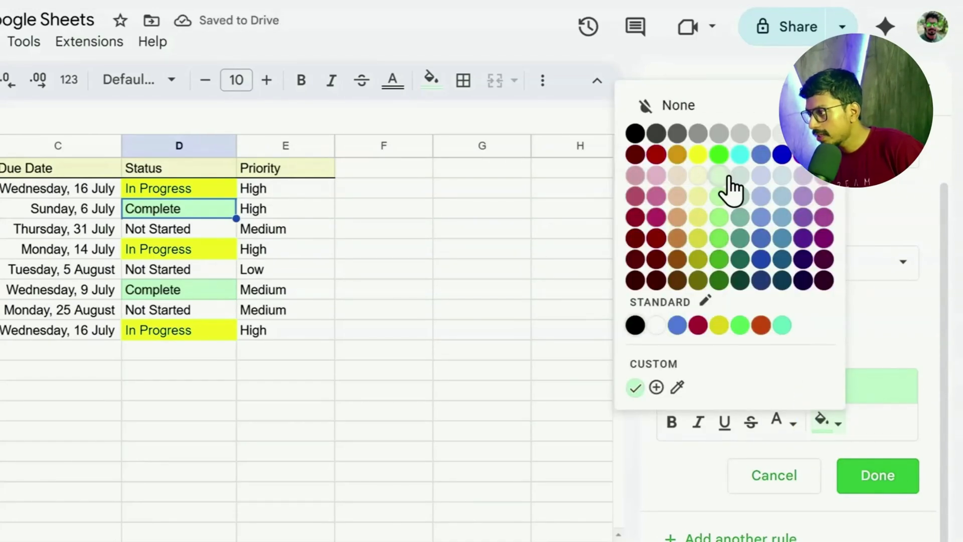
pyautogui.click(722, 178)
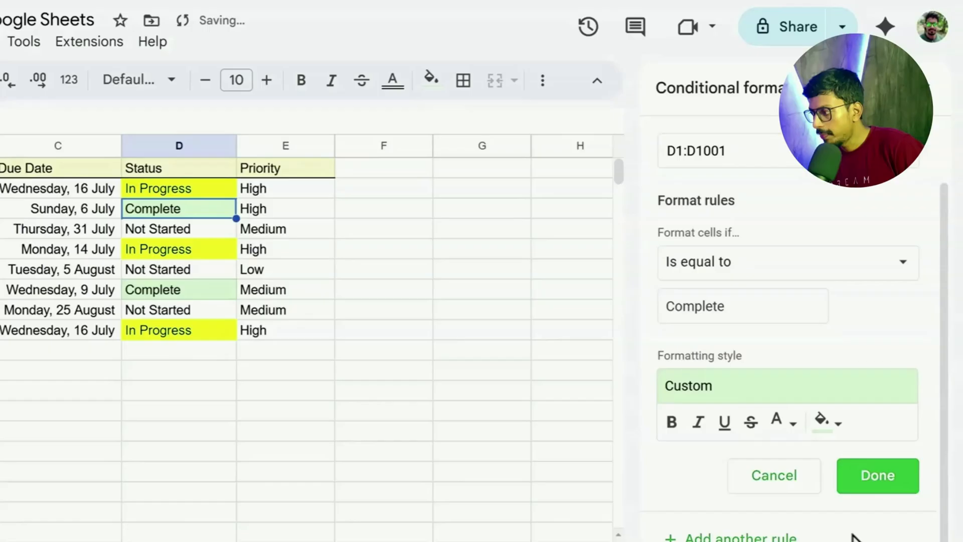
pyautogui.click(875, 480)
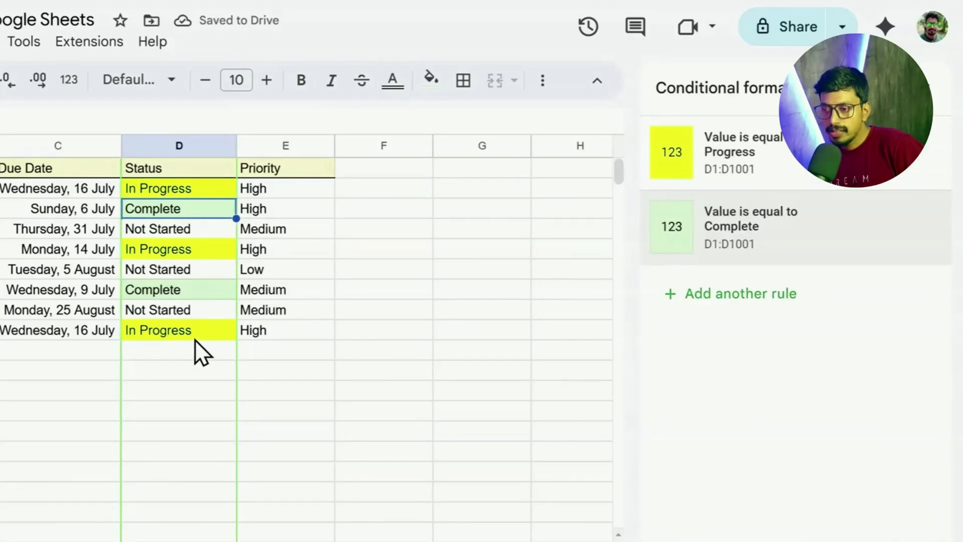
pyautogui.click(183, 370)
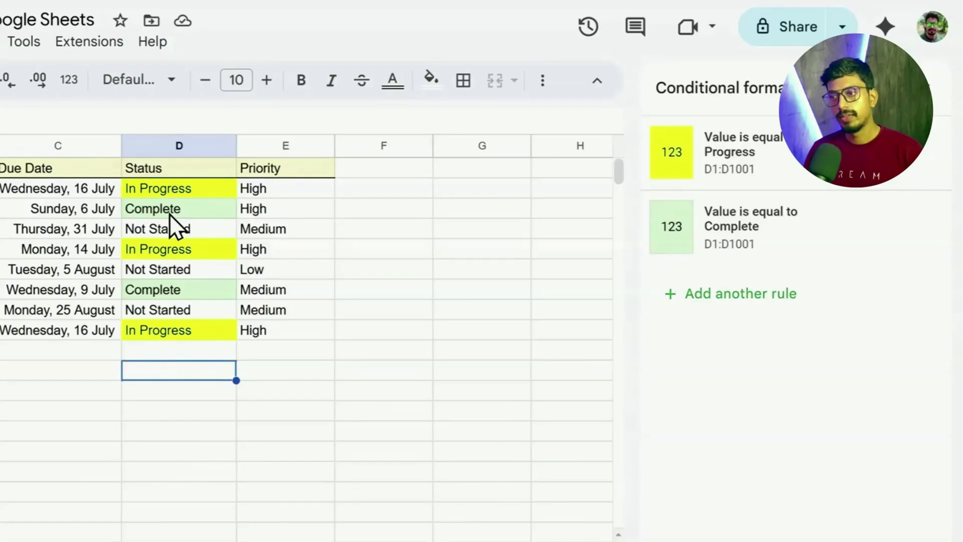
# - Create a conditional formatting rule for the Priority column E with the condition "Is equal to"
pyautogui.click(275, 143)
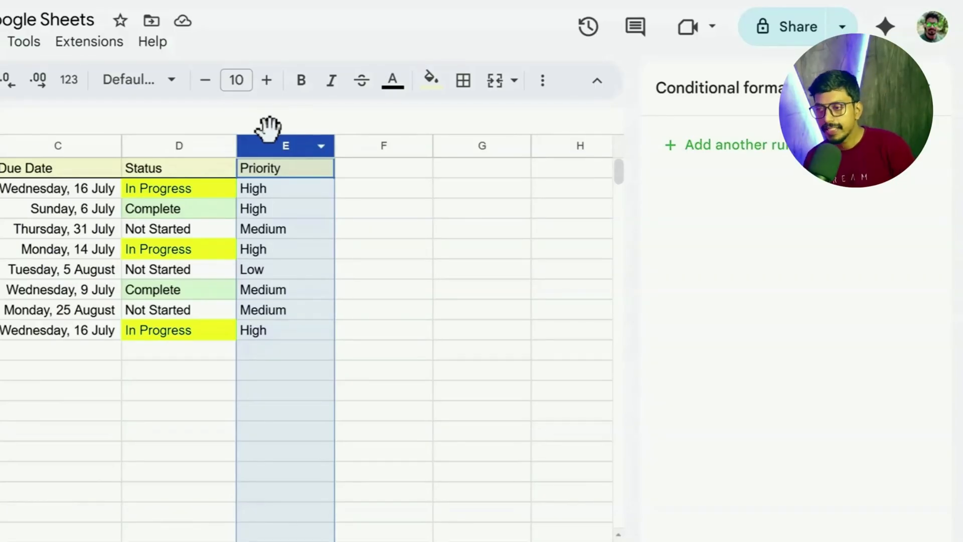
pyautogui.click(281, 146)
pyautogui.click(0, 42)
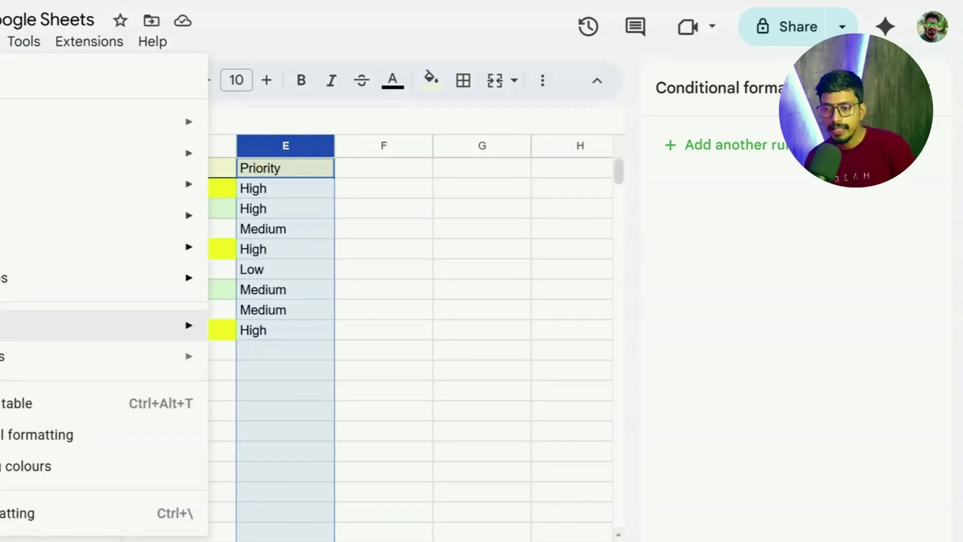
pyautogui.click(5, 434)
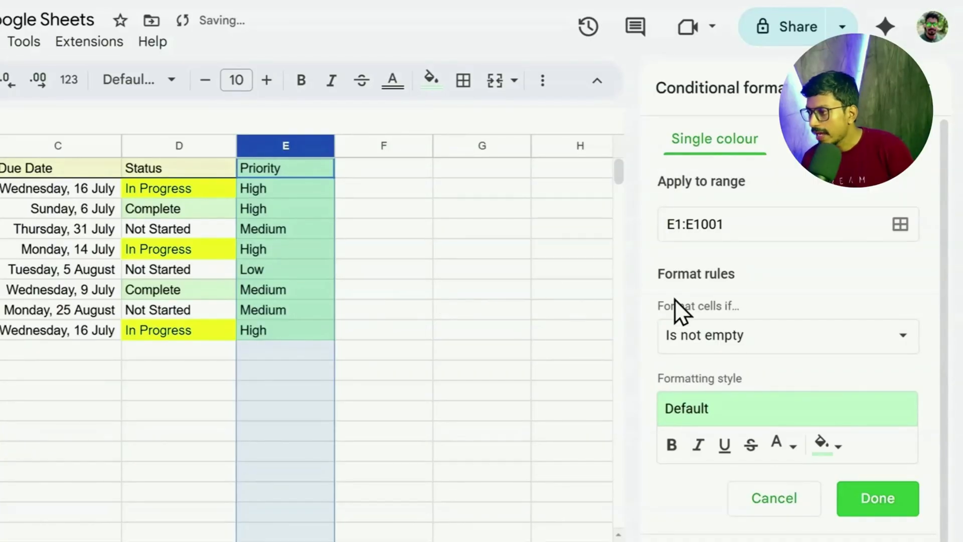
pyautogui.click(742, 331)
pyautogui.scroll(-3, 735, 323)
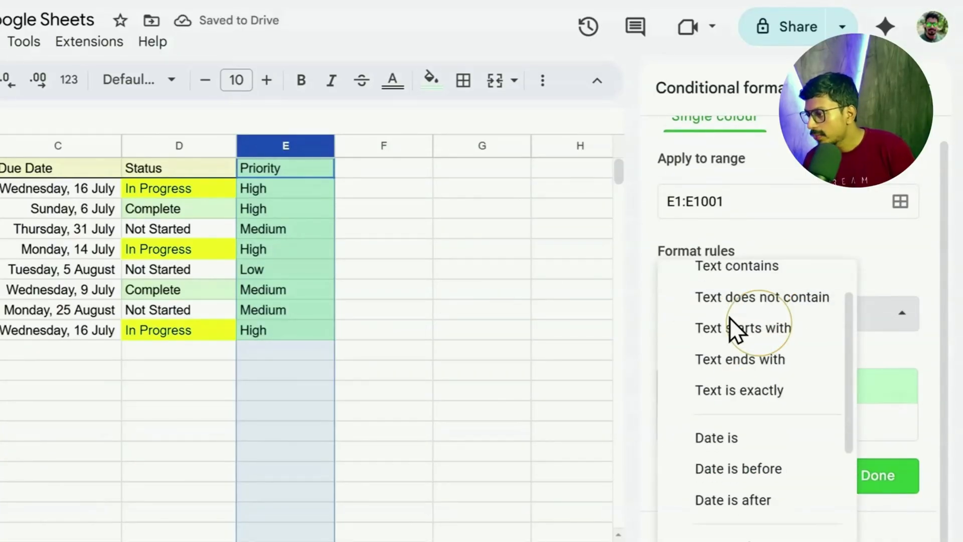
pyautogui.scroll(-3, 726, 351)
pyautogui.click(731, 430)
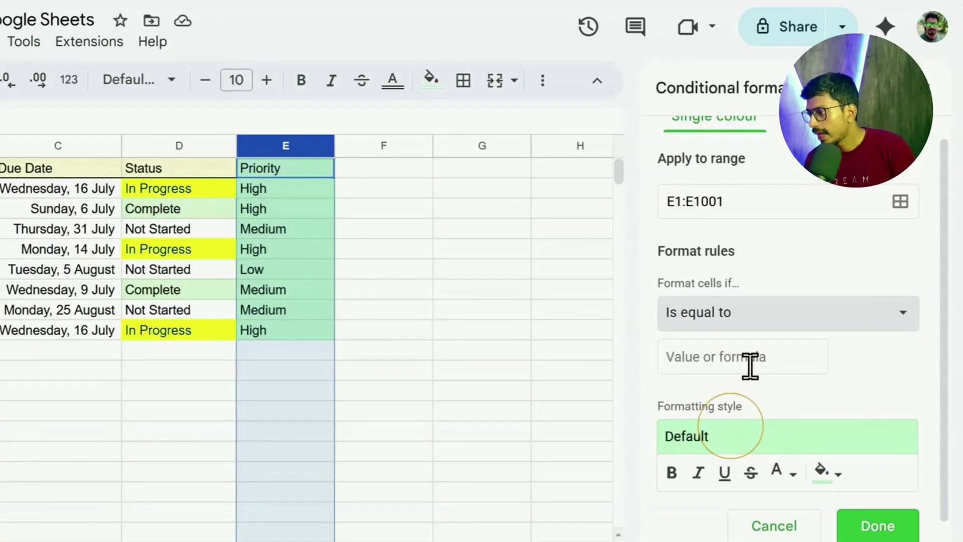
pyautogui.click(751, 370)
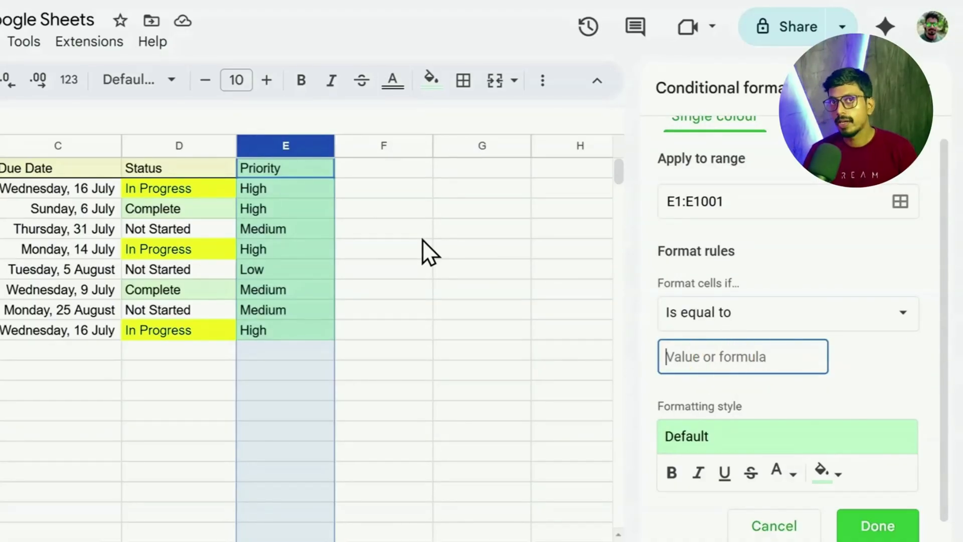
# - Copy the text High from cell E2 and use it as the Priority rule's comparison value
pyautogui.click(292, 188)
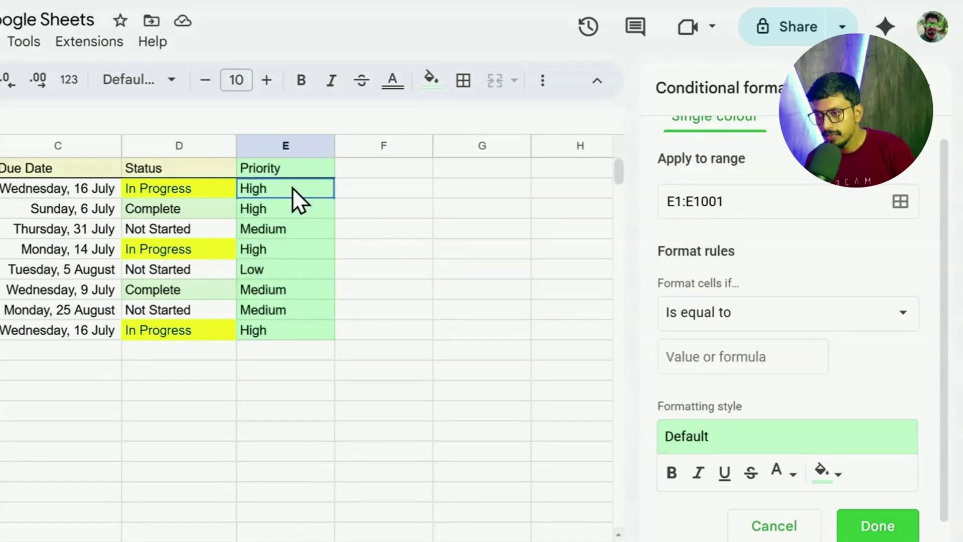
pyautogui.rightClick(292, 189)
pyautogui.click(351, 125)
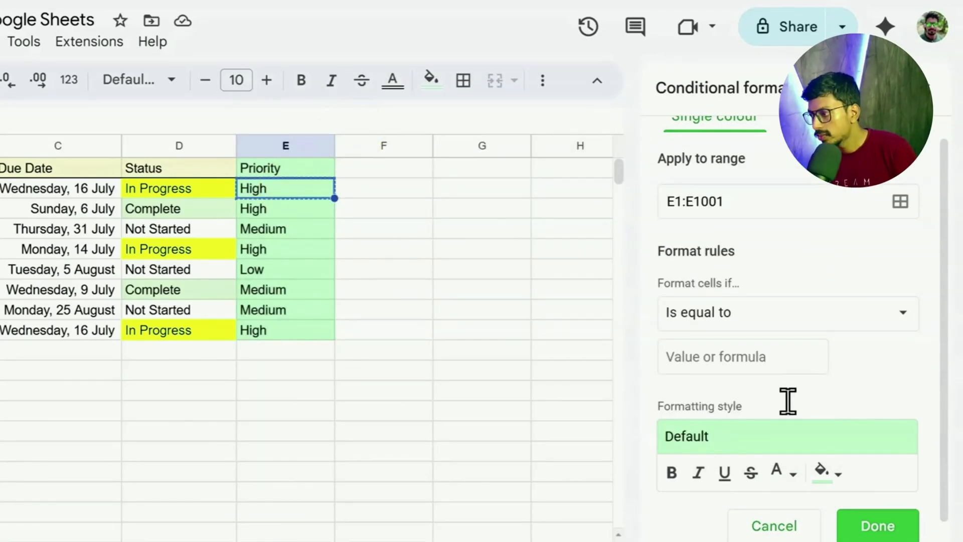
pyautogui.click(724, 363)
pyautogui.rightClick(724, 361)
pyautogui.click(782, 157)
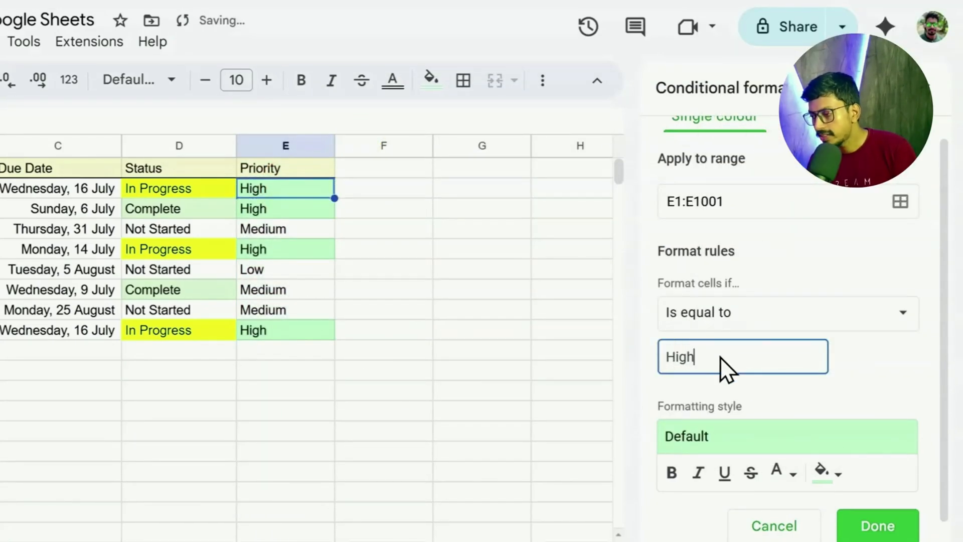
# - Set the High priority rule's fill colour to light pink and save the rule
pyautogui.click(825, 472)
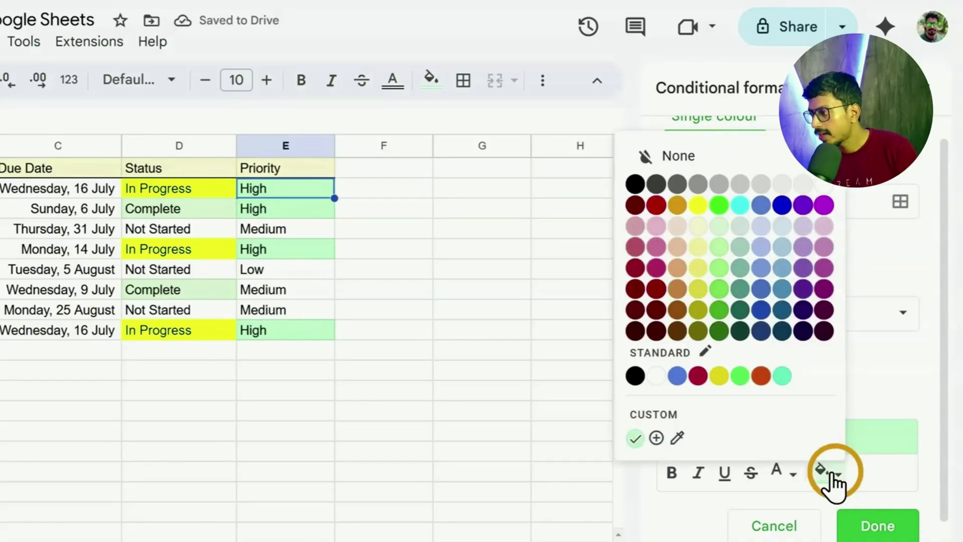
pyautogui.click(656, 228)
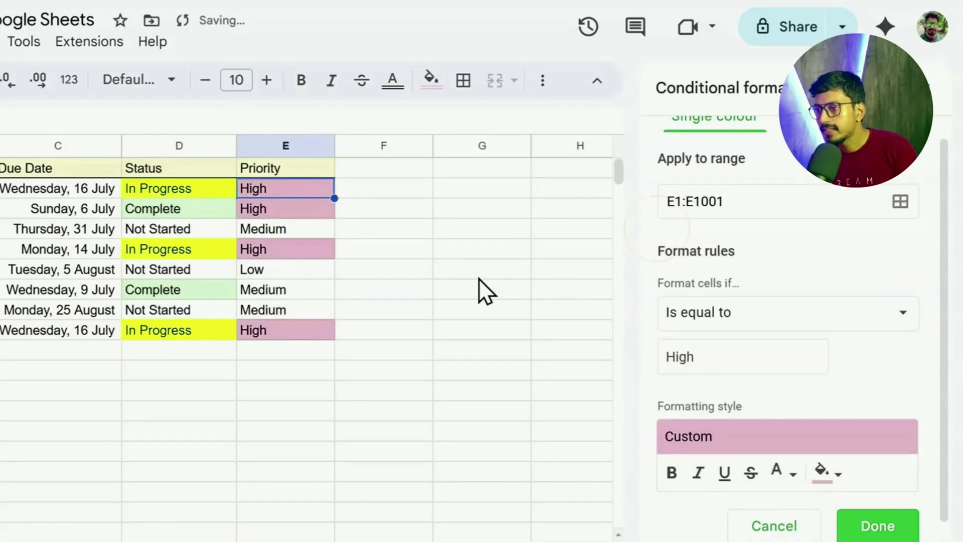
pyautogui.click(878, 524)
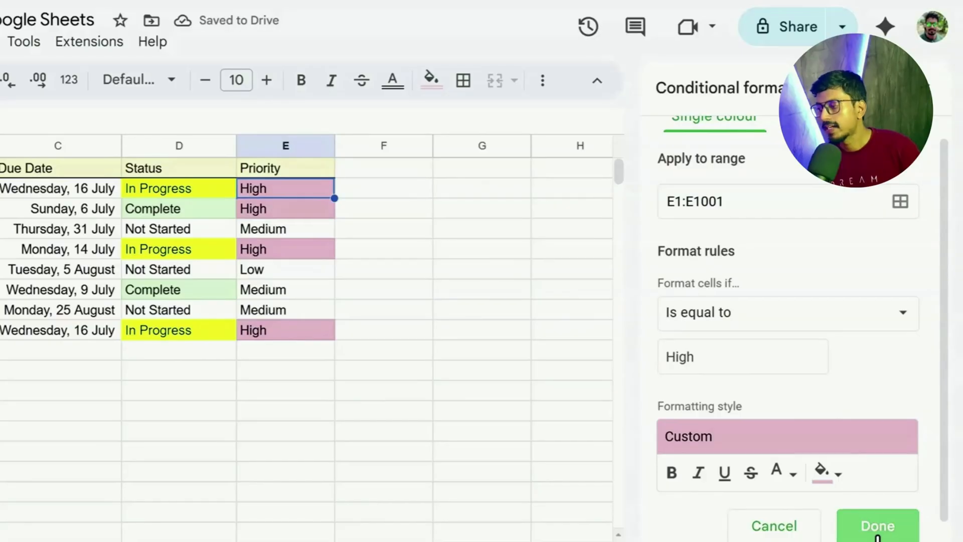
pyautogui.click(552, 370)
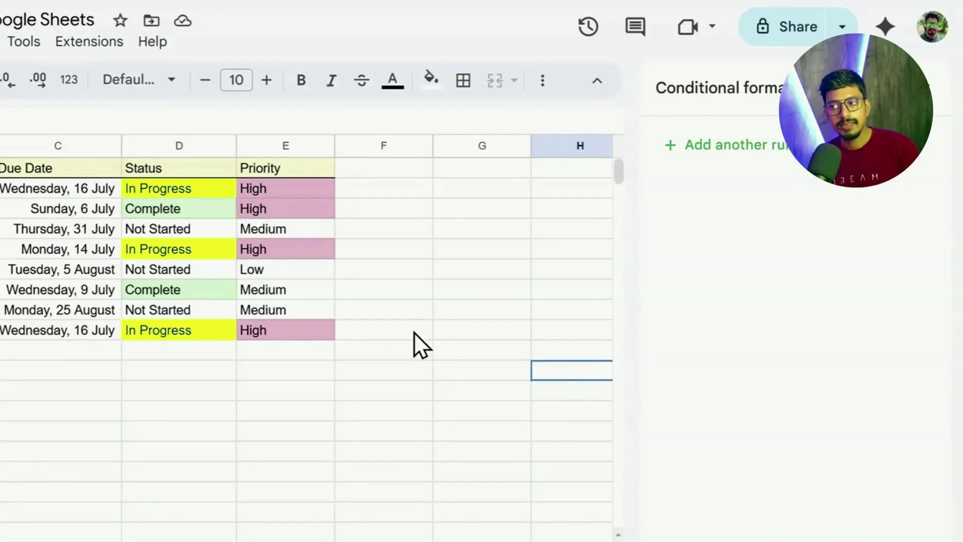
pyautogui.click(482, 229)
# - Start a conditional formatting rule for the Due Date column C
pyautogui.click(58, 143)
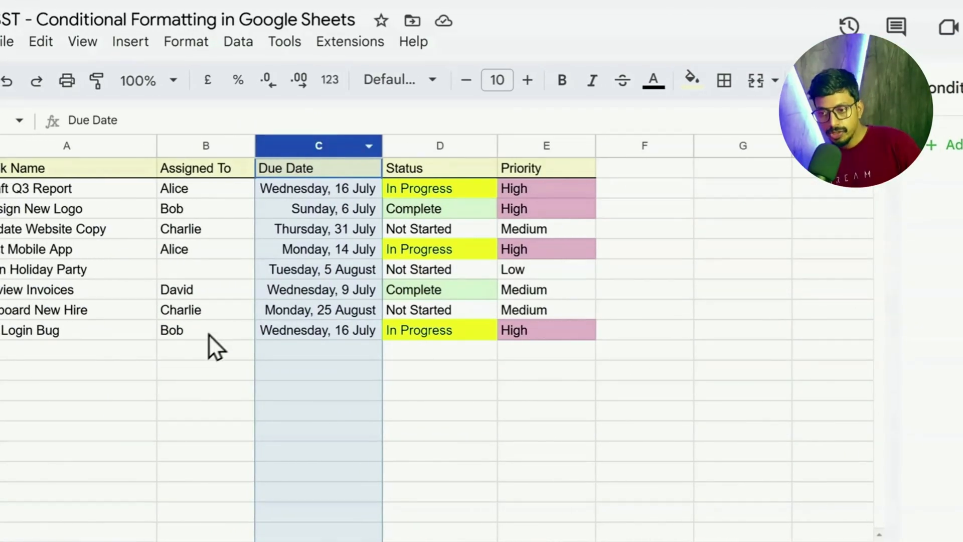
pyautogui.scroll(-3, 132, 401)
pyautogui.scroll(3, 191, 401)
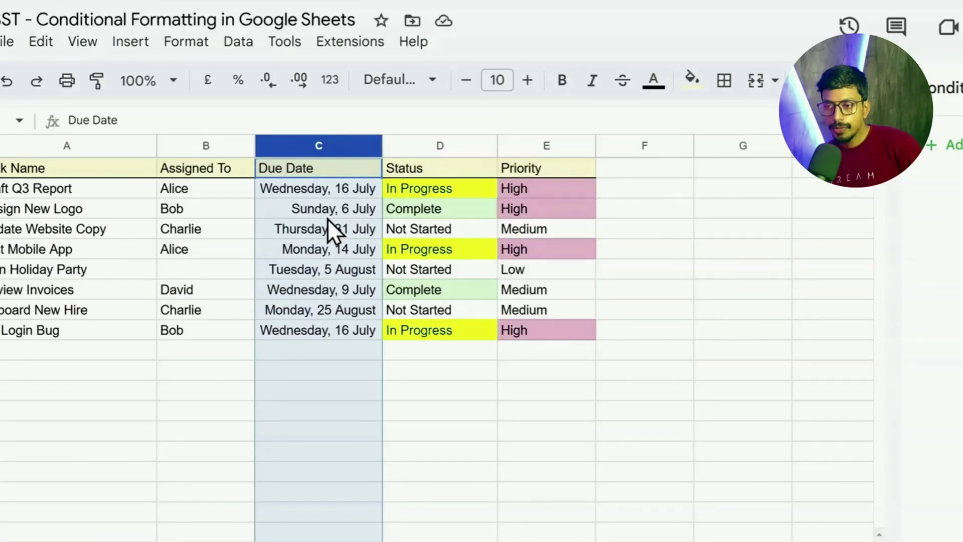
pyautogui.click(313, 144)
pyautogui.click(173, 42)
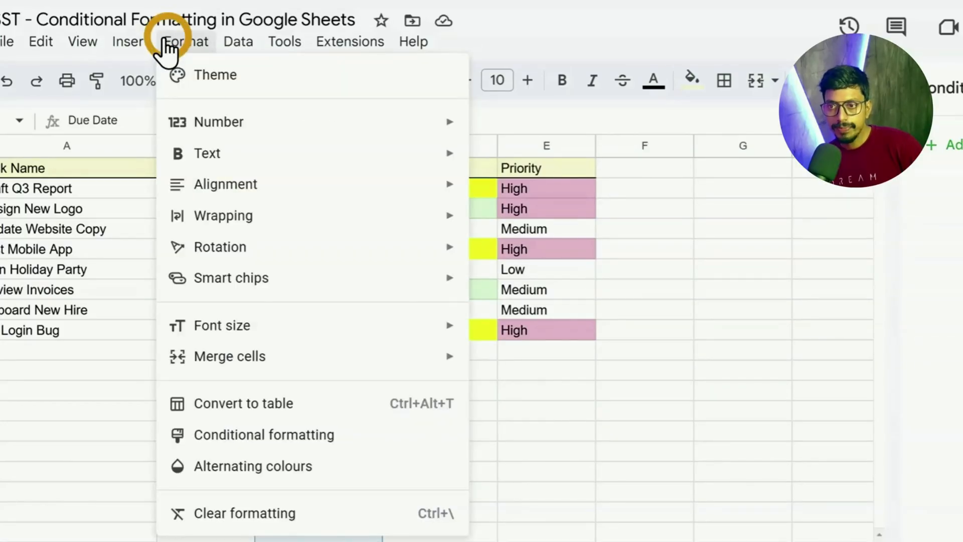
pyautogui.click(235, 433)
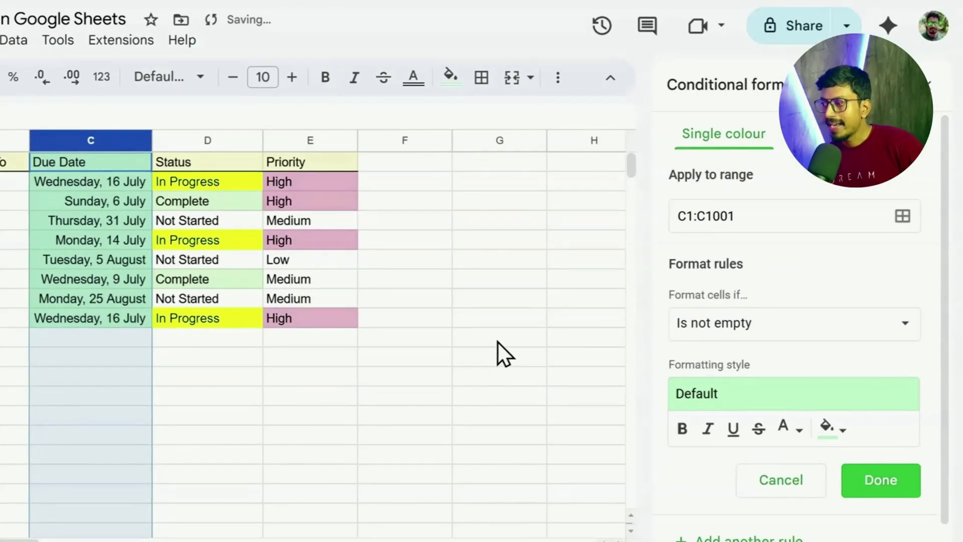
pyautogui.scroll(-1, 903, 334)
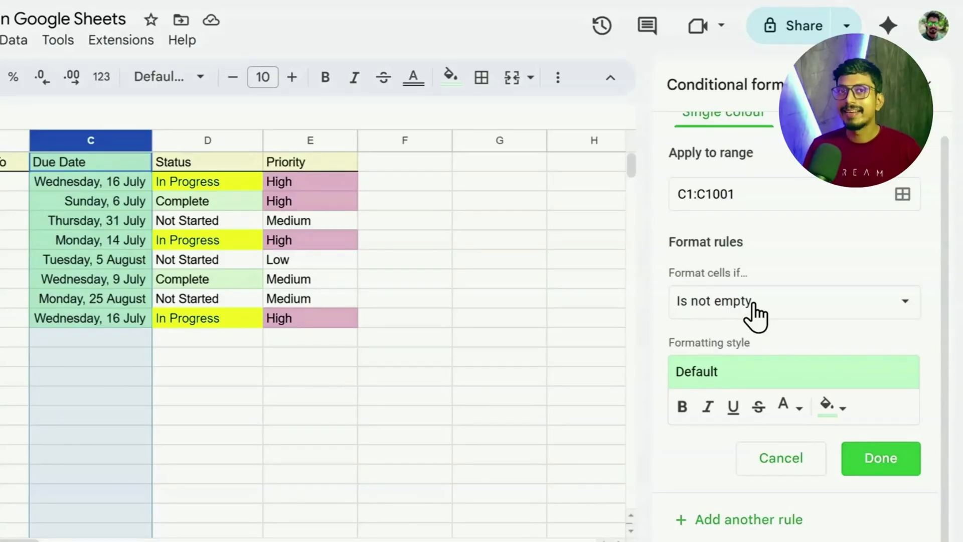
# - Set the Due Date rule to format cells if "Date is before" today
pyautogui.click(755, 311)
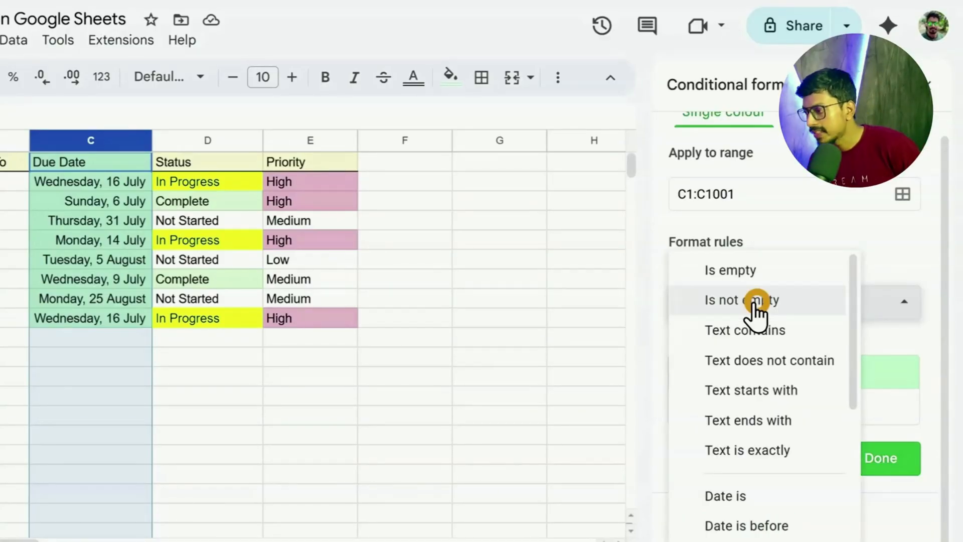
pyautogui.scroll(-4, 742, 326)
pyautogui.click(744, 357)
pyautogui.scroll(-1, 744, 351)
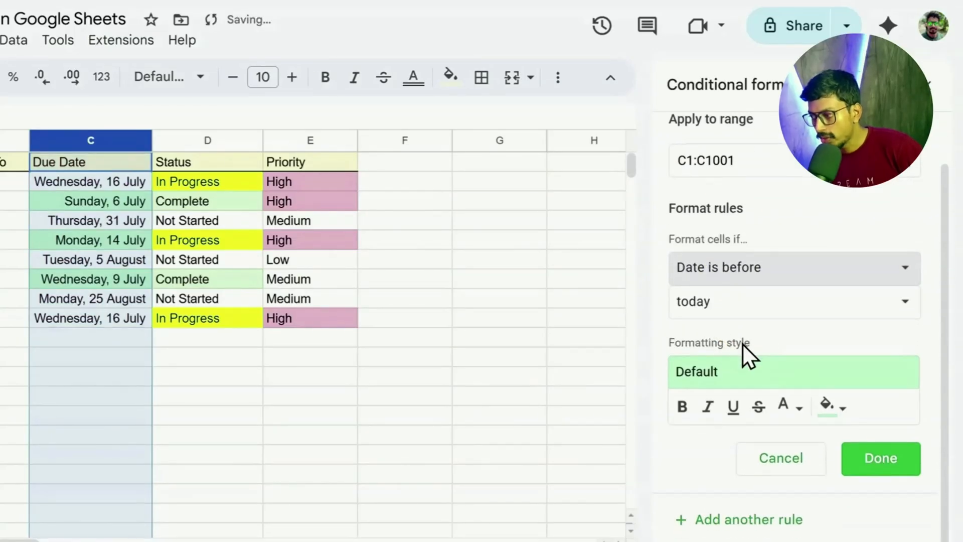
pyautogui.click(707, 314)
pyautogui.click(707, 311)
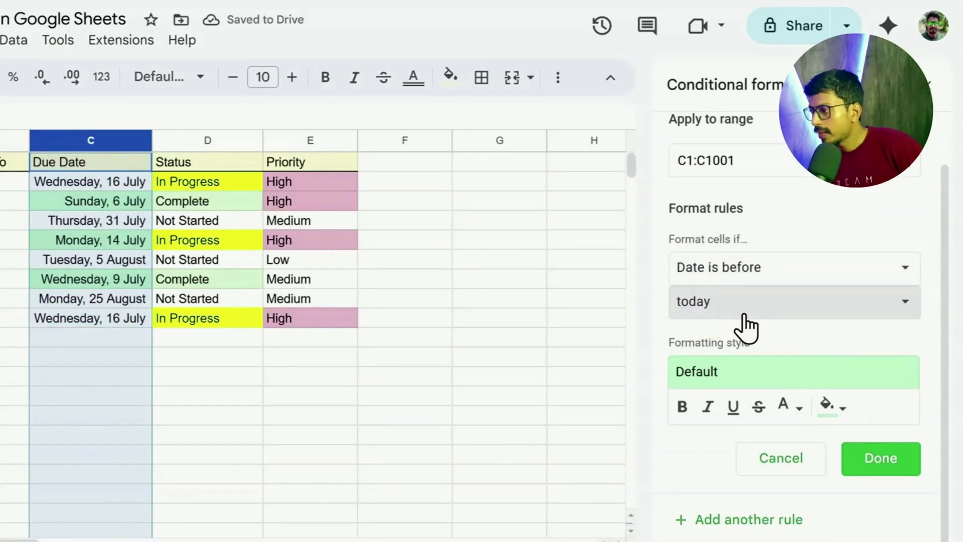
# - Format the Due Date rule with a light orange fill and bold red text, and save the rule
pyautogui.click(827, 406)
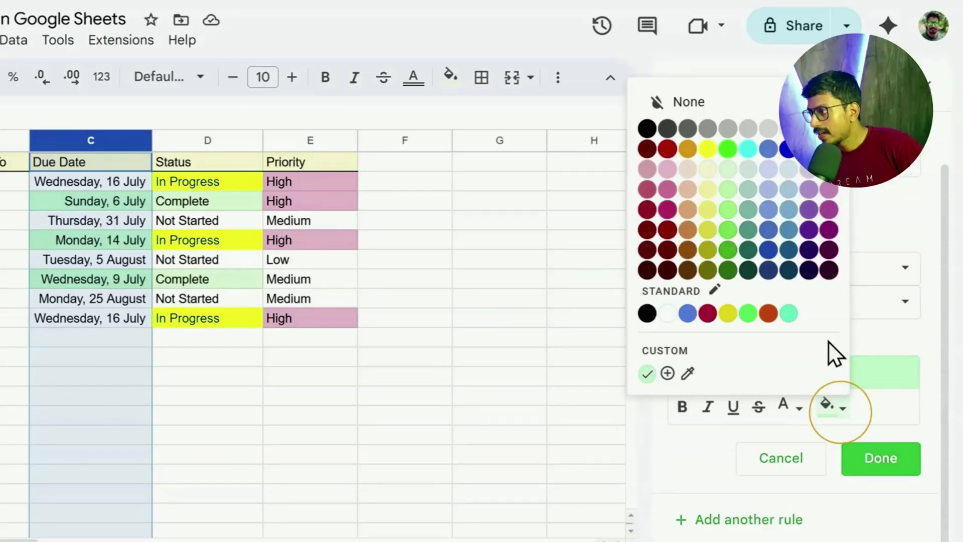
pyautogui.click(687, 178)
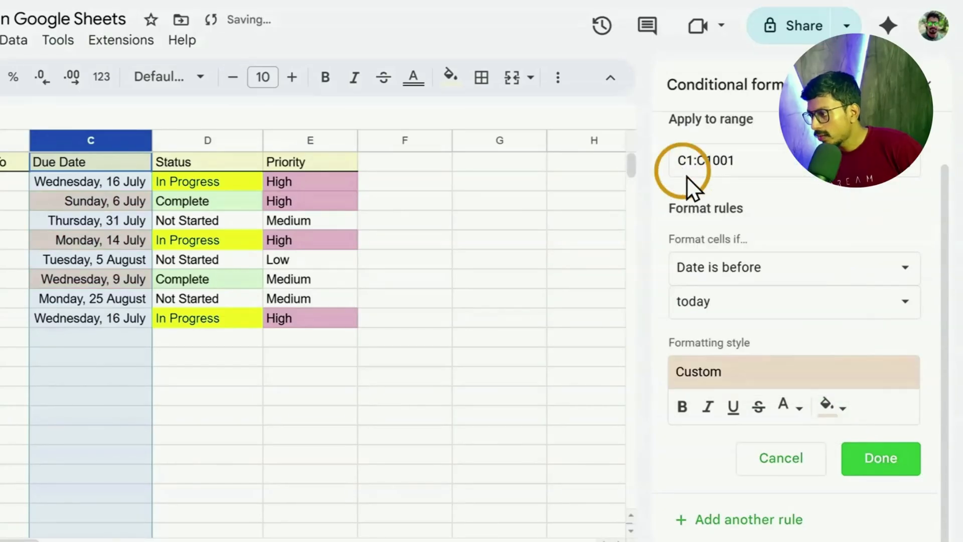
pyautogui.click(683, 407)
pyautogui.click(801, 408)
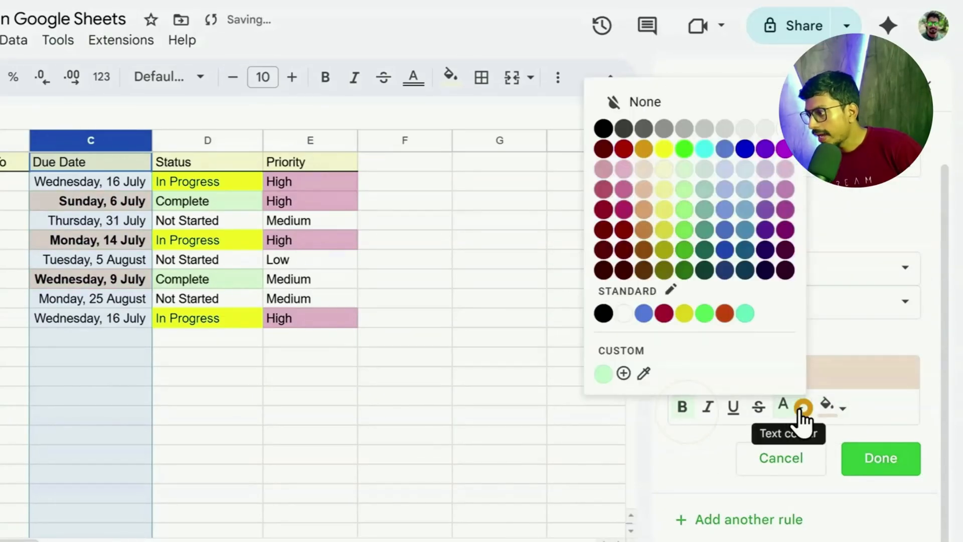
pyautogui.click(623, 150)
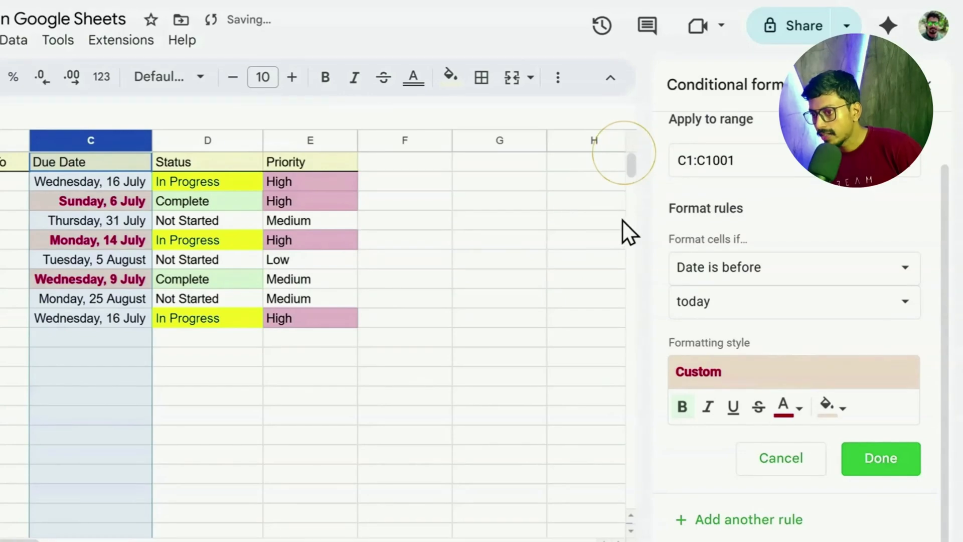
pyautogui.click(878, 458)
pyautogui.click(516, 376)
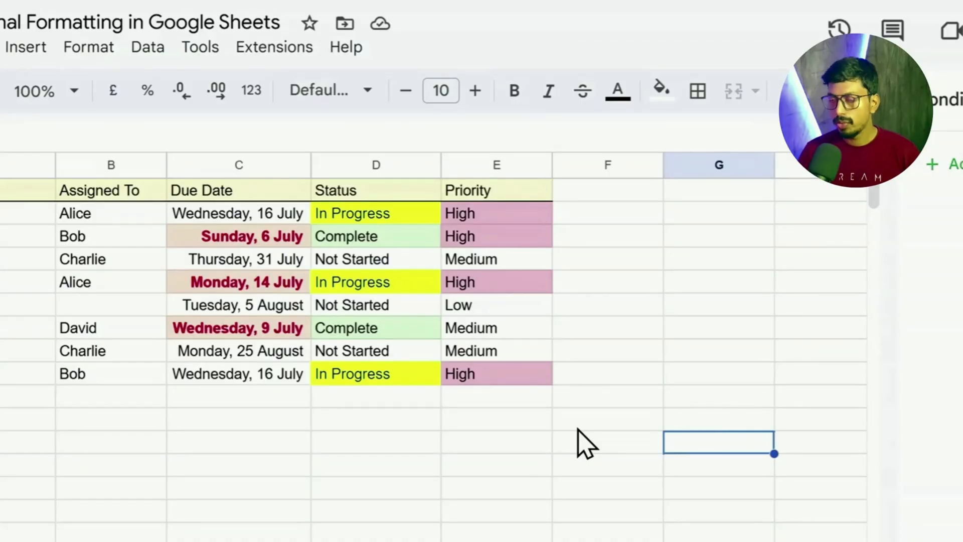
# - Start a conditional formatting rule on the Assigned To cells B2:B9 that formats cells if "Is empty"
pyautogui.click(112, 301)
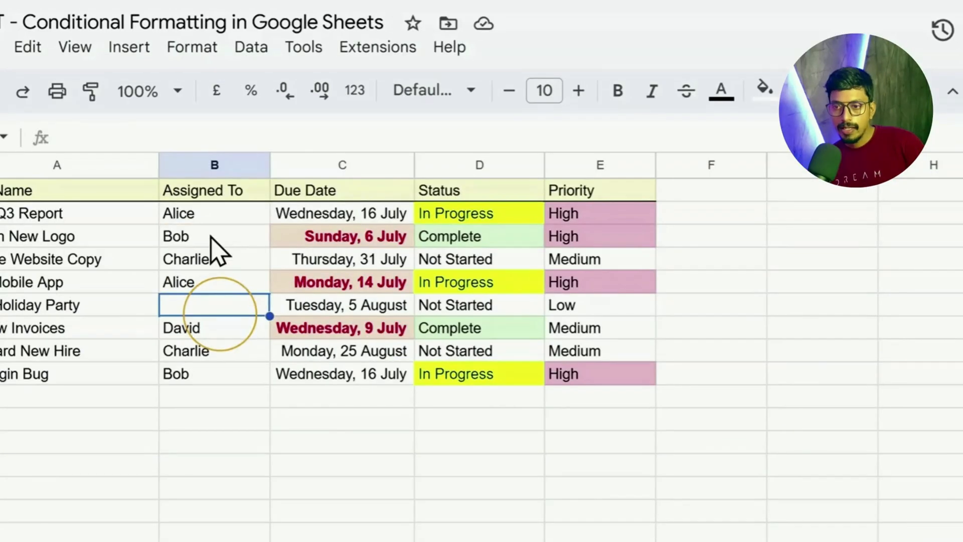
pyautogui.moveTo(97, 210); pyautogui.dragTo(111, 357)
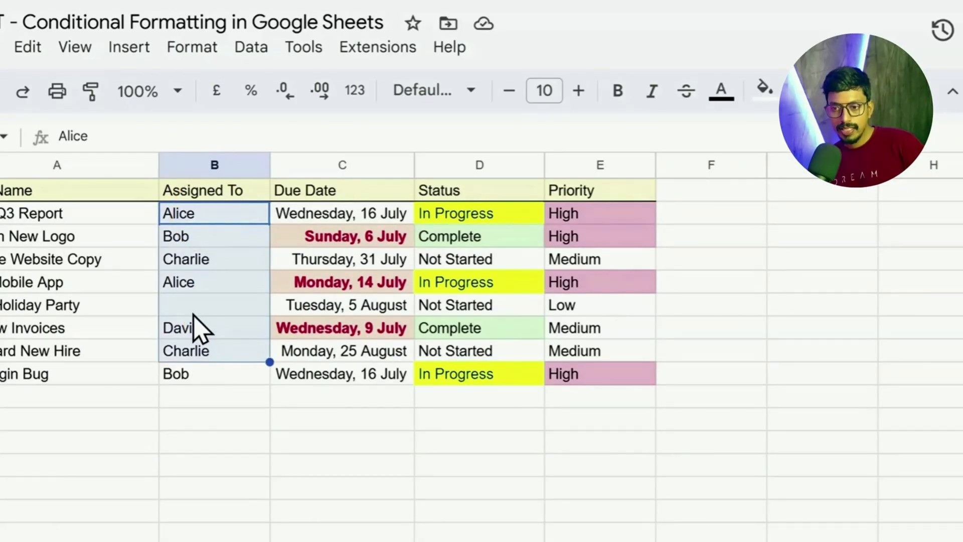
pyautogui.click(186, 307)
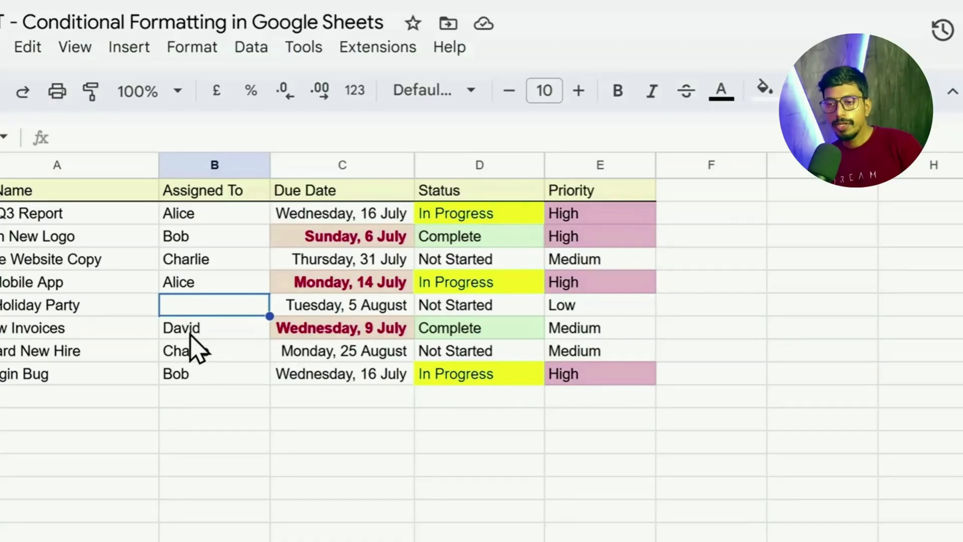
pyautogui.moveTo(185, 208); pyautogui.dragTo(192, 371)
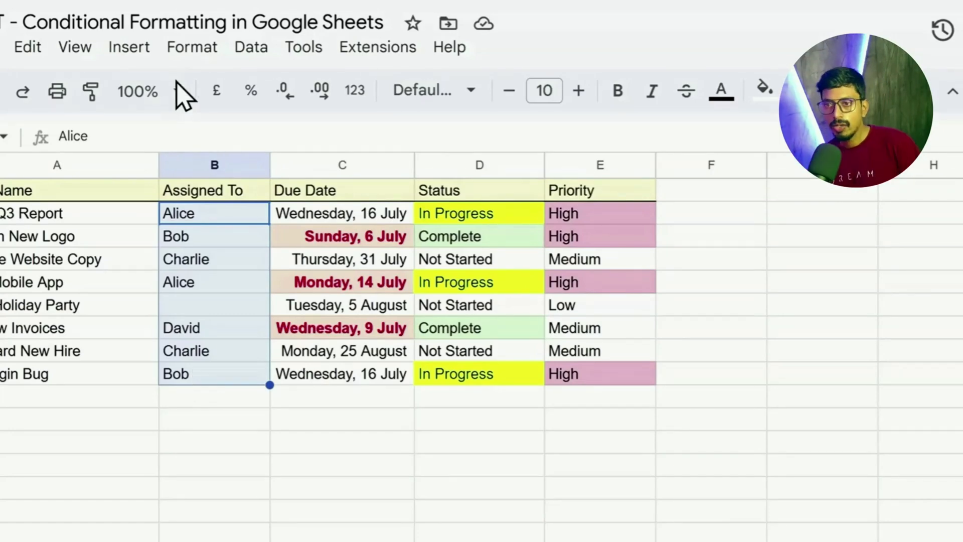
pyautogui.click(192, 47)
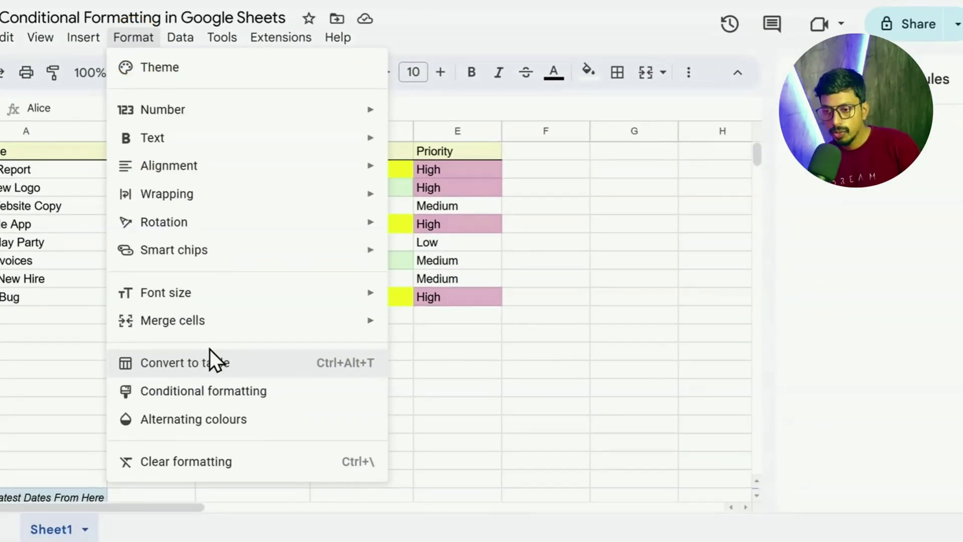
pyautogui.click(214, 391)
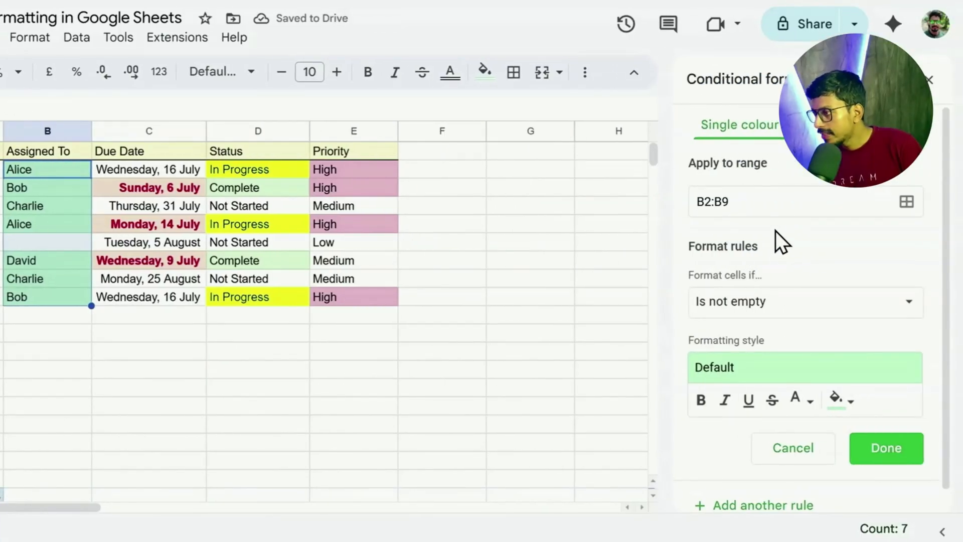
pyautogui.click(735, 304)
pyautogui.click(745, 277)
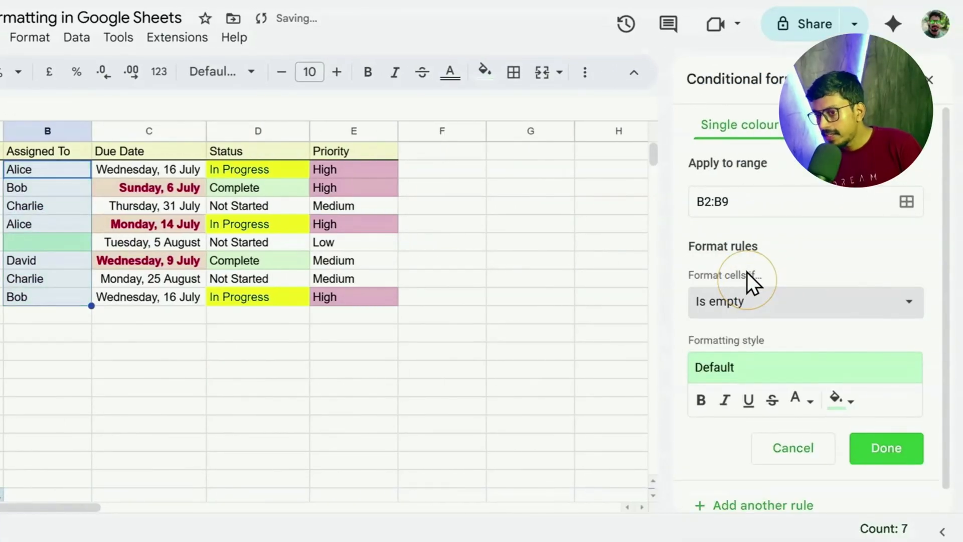
# - Set the empty-cell rule's fill colour to grey and save the rule
pyautogui.click(835, 379)
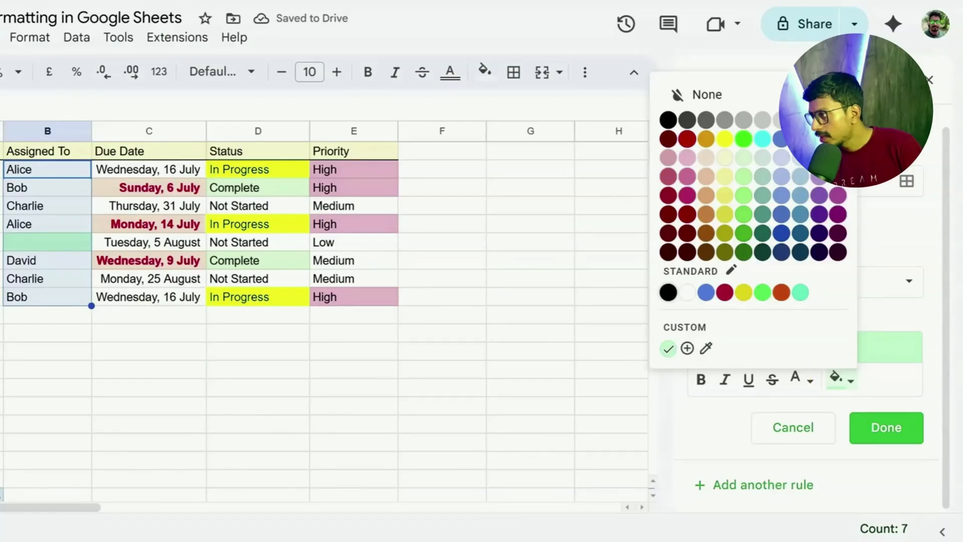
pyautogui.click(762, 121)
pyautogui.click(877, 441)
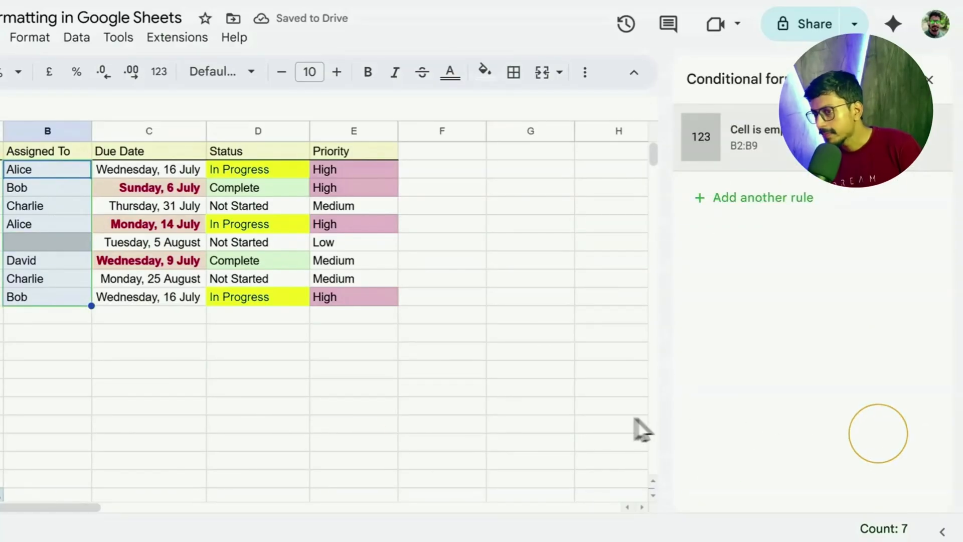
pyautogui.click(392, 412)
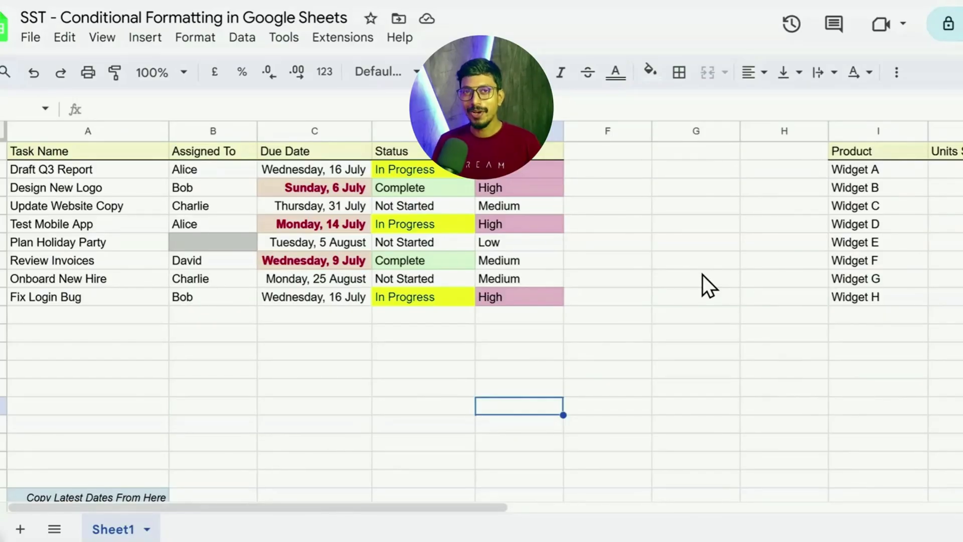
# - Start a conditional formatting rule for the Units Sold column J of the Product table, using a colour scale
pyautogui.moveTo(431, 505); pyautogui.dragTo(717, 501)
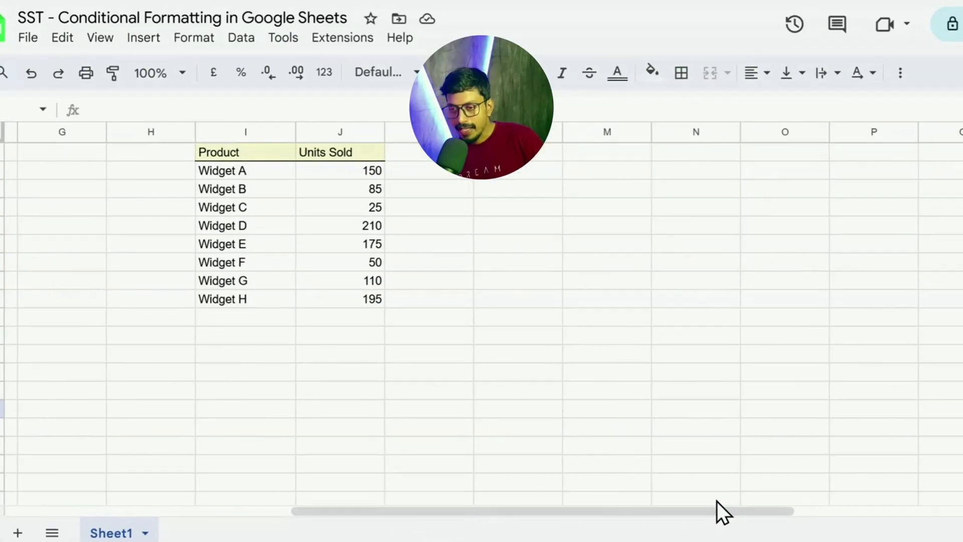
pyautogui.moveTo(249, 152); pyautogui.dragTo(357, 299)
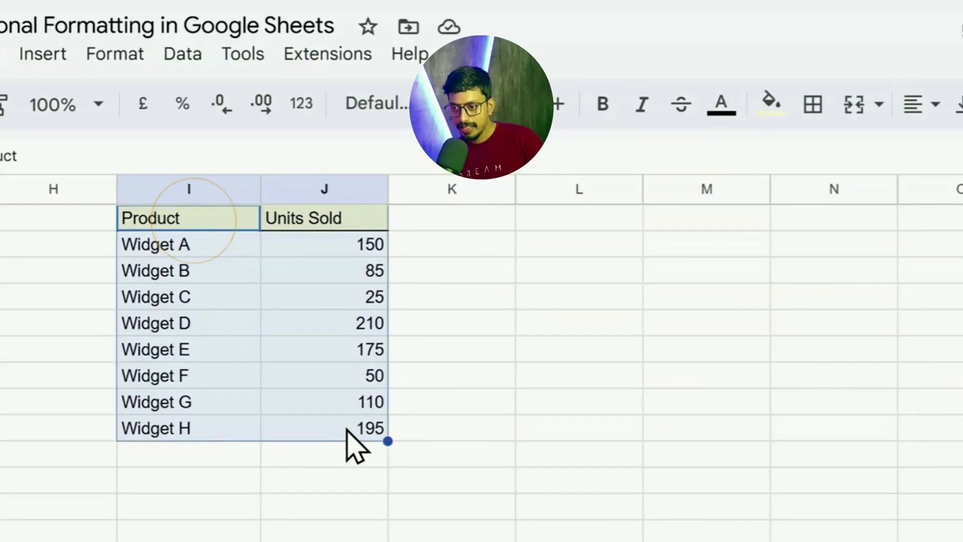
pyautogui.click(294, 474)
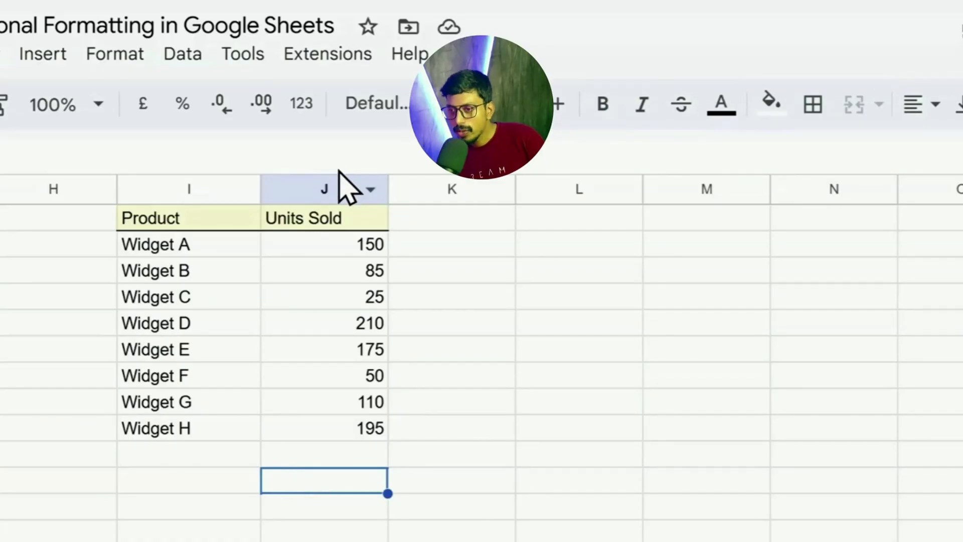
pyautogui.click(328, 188)
pyautogui.click(113, 54)
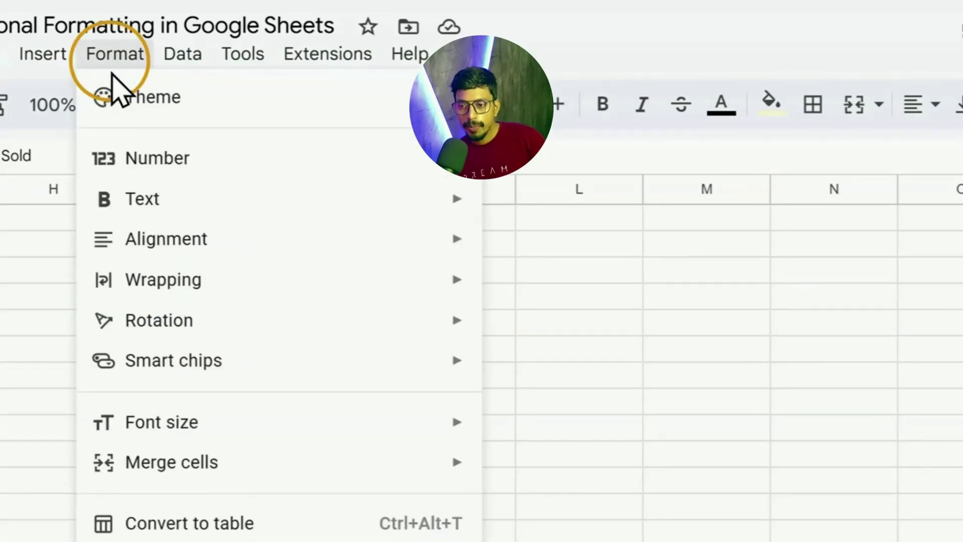
pyautogui.click(71, 405)
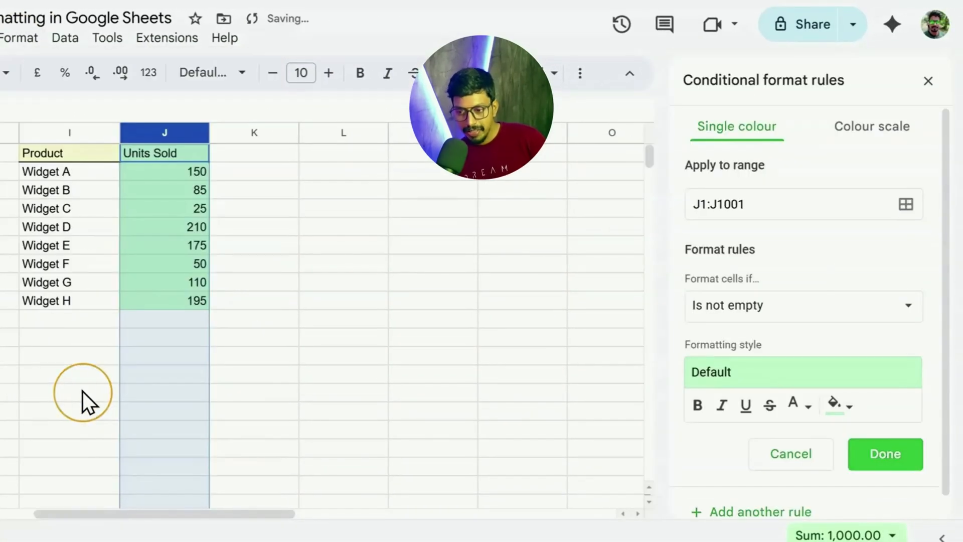
pyautogui.click(852, 132)
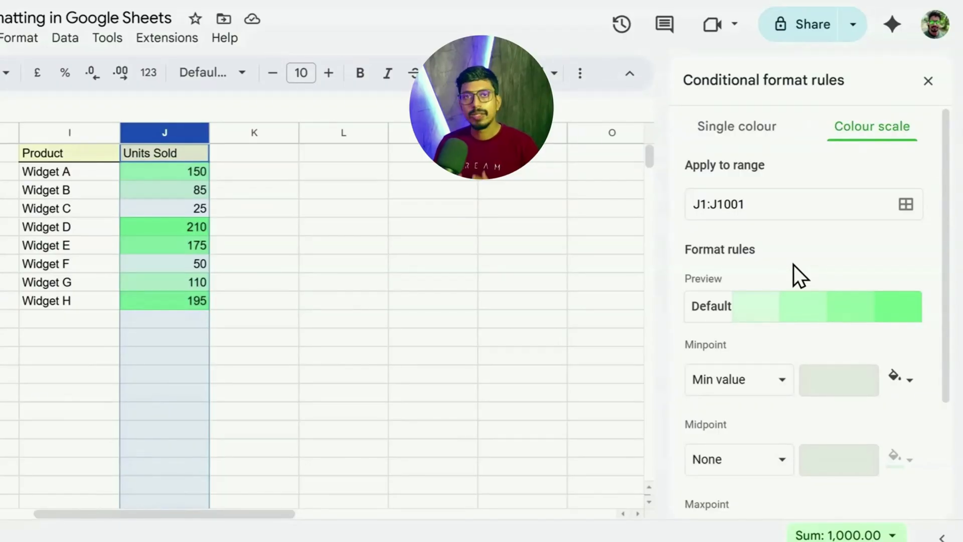
# - Apply the white-to-red preset to the Units Sold colour scale
pyautogui.scroll(-2, 715, 227)
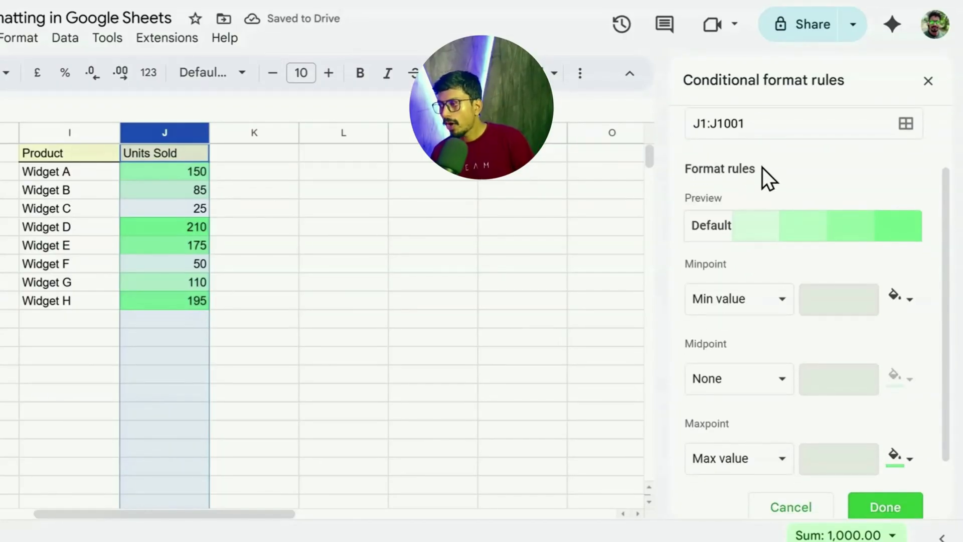
pyautogui.click(813, 228)
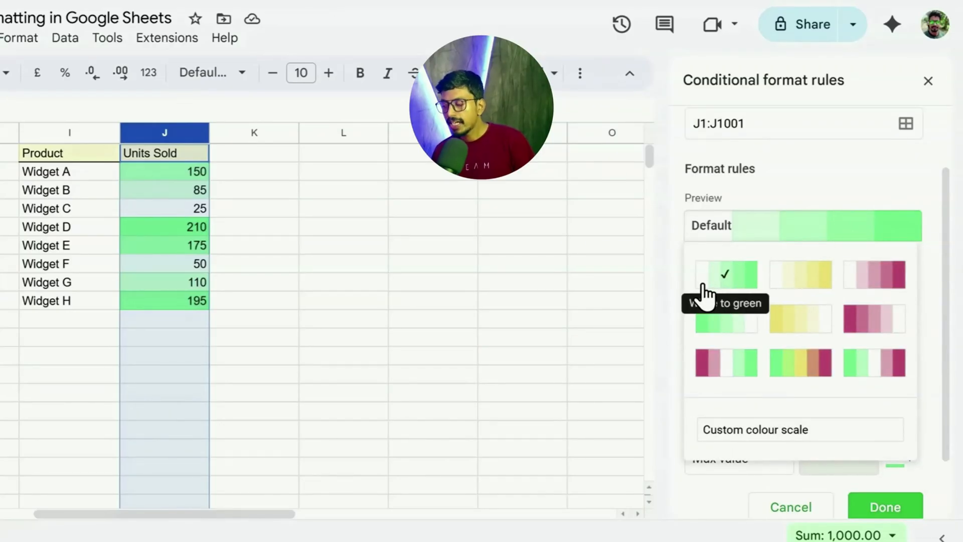
pyautogui.click(870, 286)
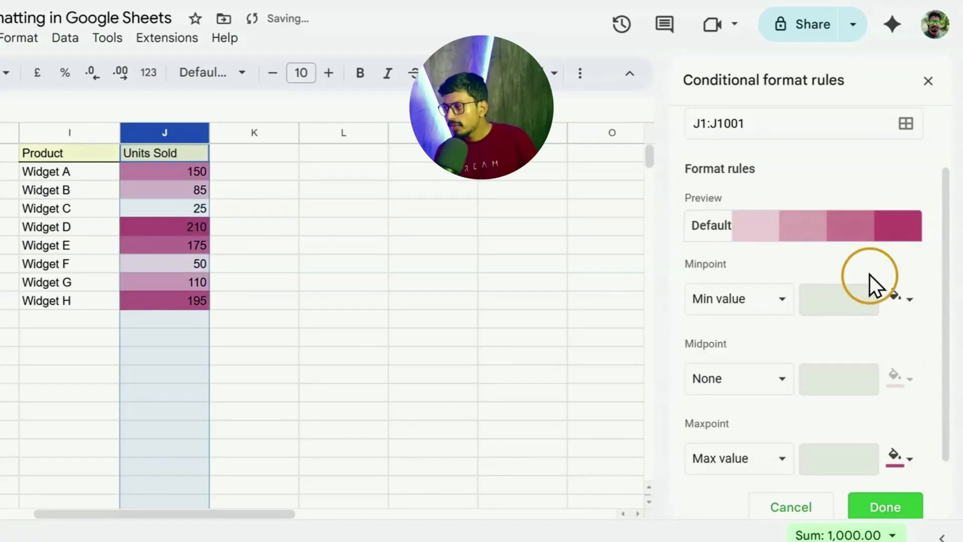
# - Try the red-to-white preset on Units Sold, return to white-to-red and check the shading of individual values
pyautogui.click(849, 228)
pyautogui.click(868, 308)
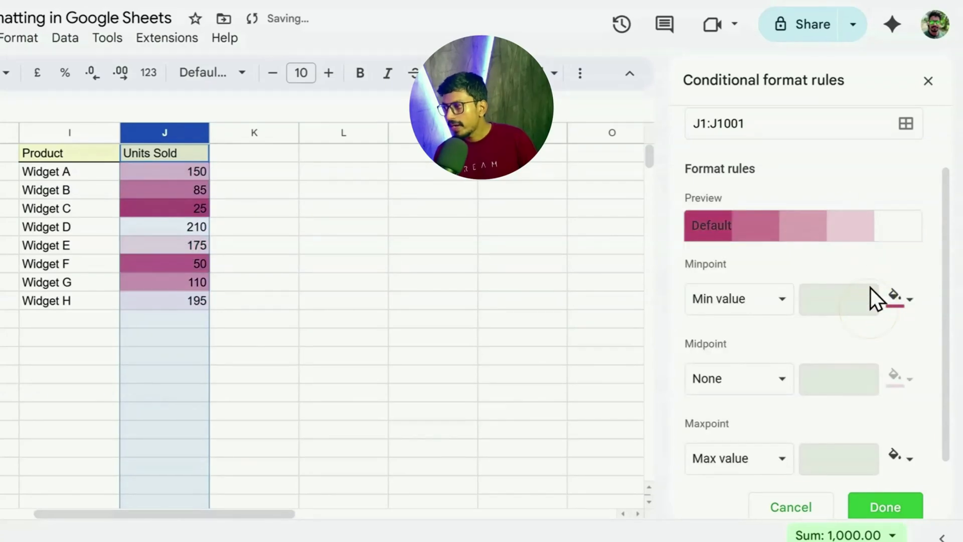
pyautogui.click(857, 239)
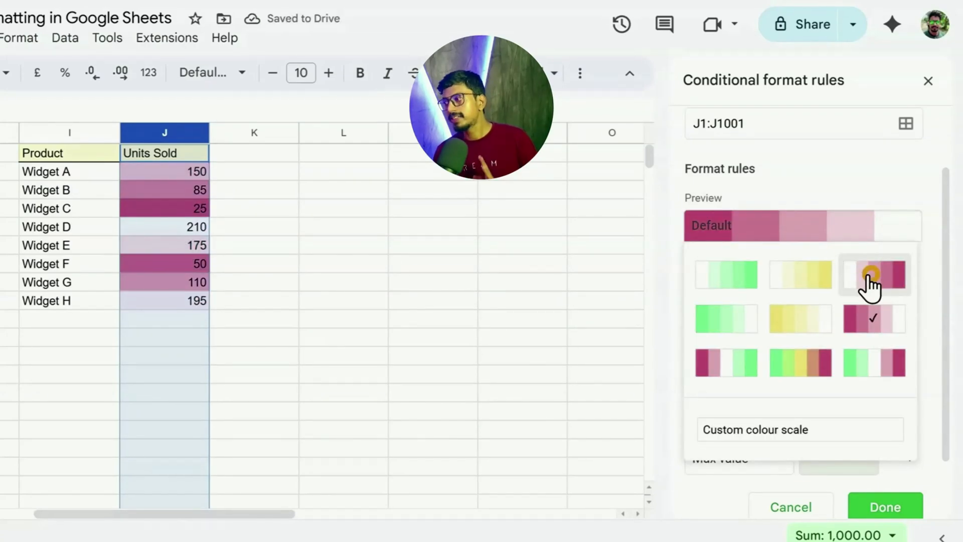
pyautogui.click(870, 272)
pyautogui.click(168, 207)
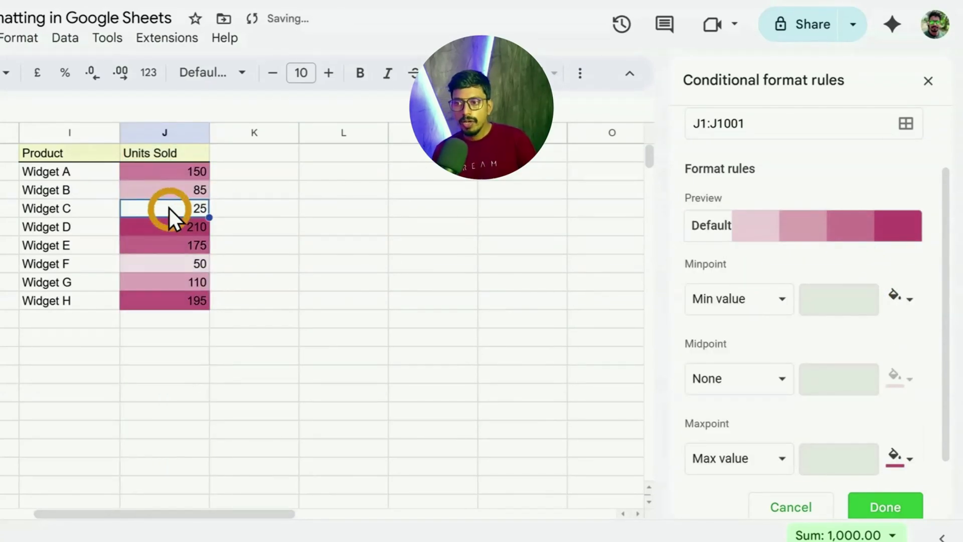
pyautogui.click(182, 263)
pyautogui.click(183, 230)
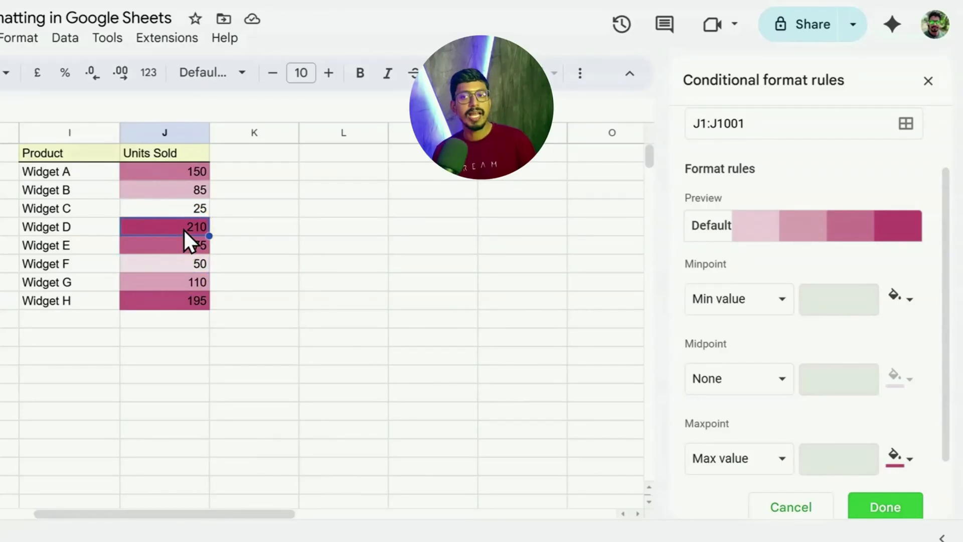
# - Switch the Units Sold colour scale to the red-to-white preset and check the shading of cells J4 and J5
pyautogui.click(822, 228)
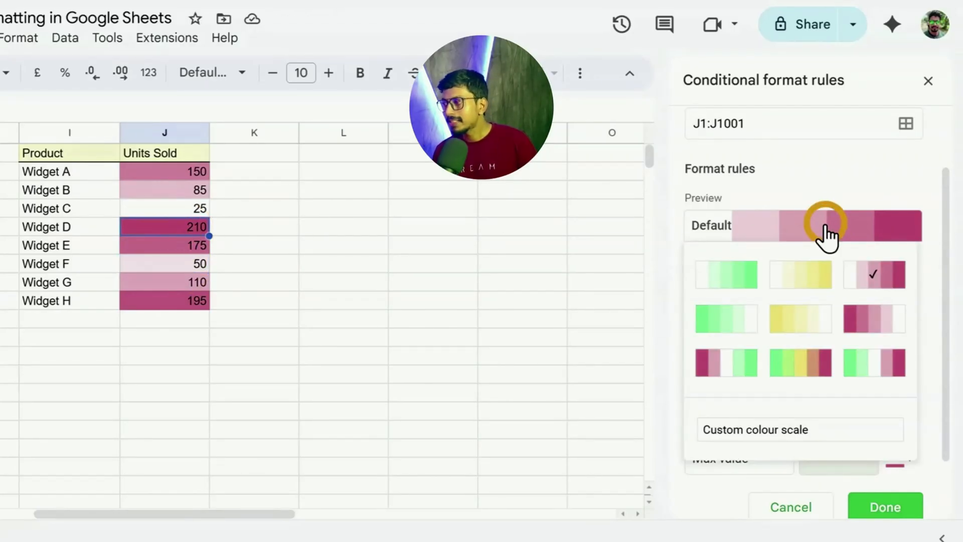
pyautogui.click(872, 321)
pyautogui.click(193, 216)
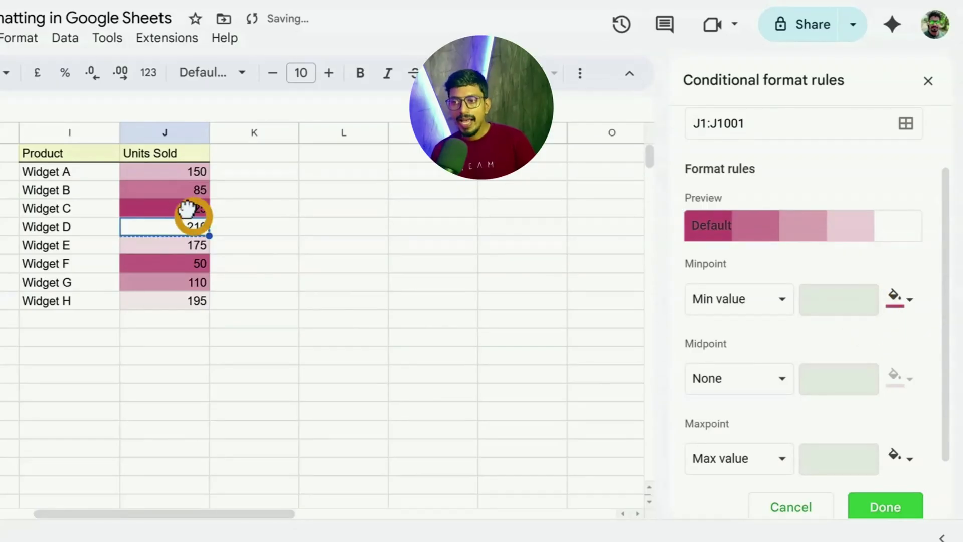
pyautogui.click(186, 239)
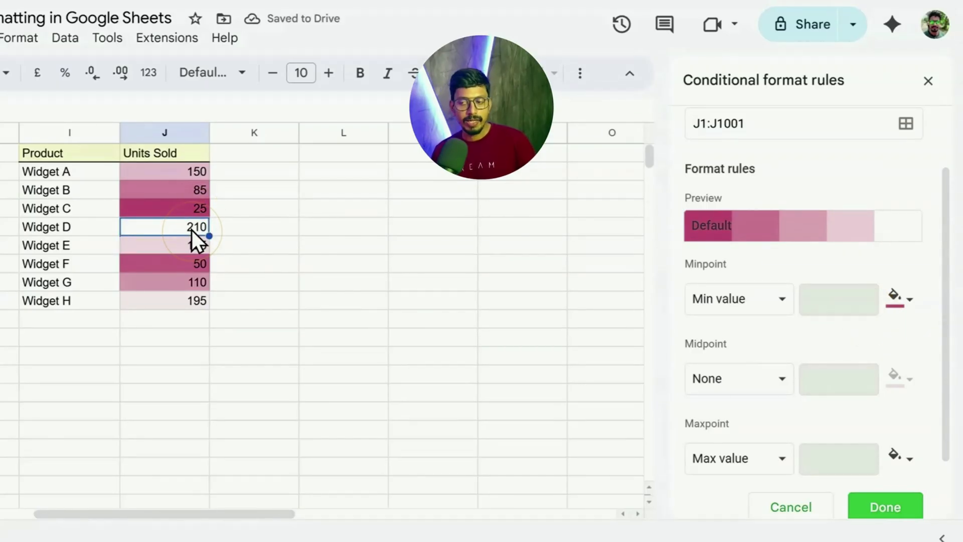
pyautogui.click(189, 211)
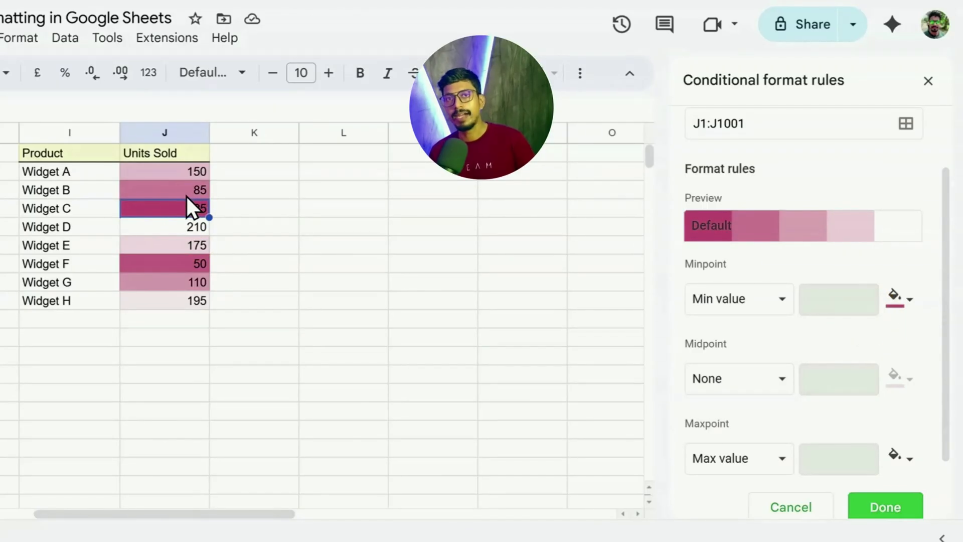
# - Switch the Units Sold colour scale back to the white-to-red preset and keep its minpoint at Min value
pyautogui.click(826, 228)
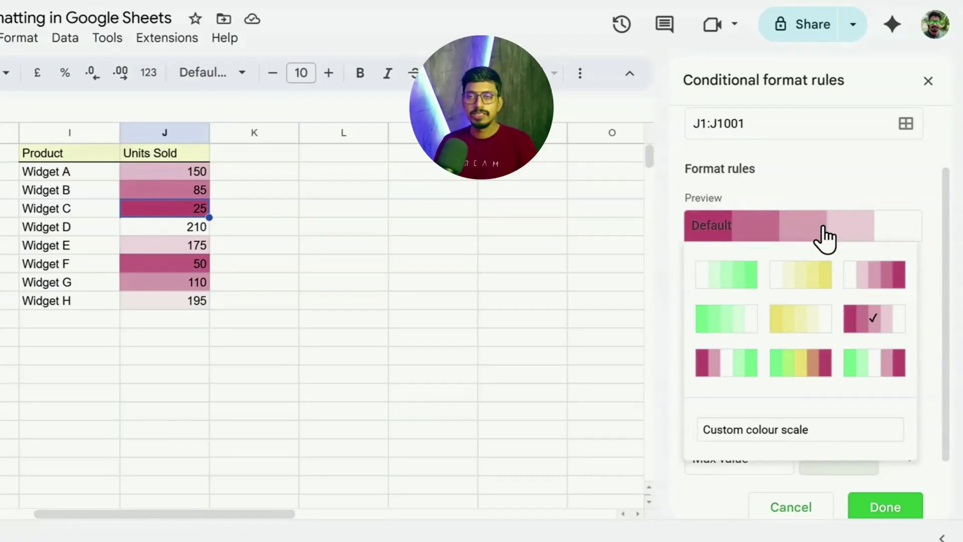
pyautogui.click(874, 275)
pyautogui.scroll(-3, 783, 275)
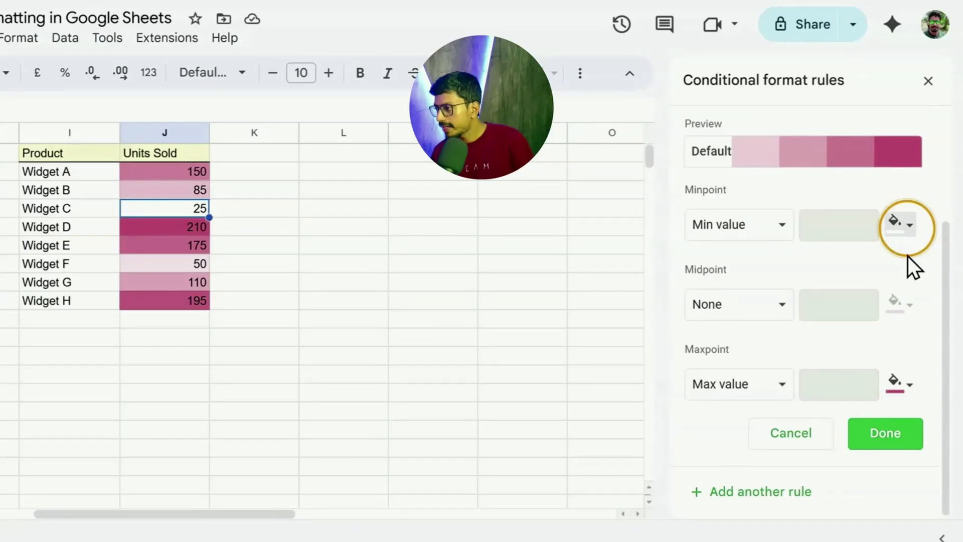
pyautogui.click(725, 238)
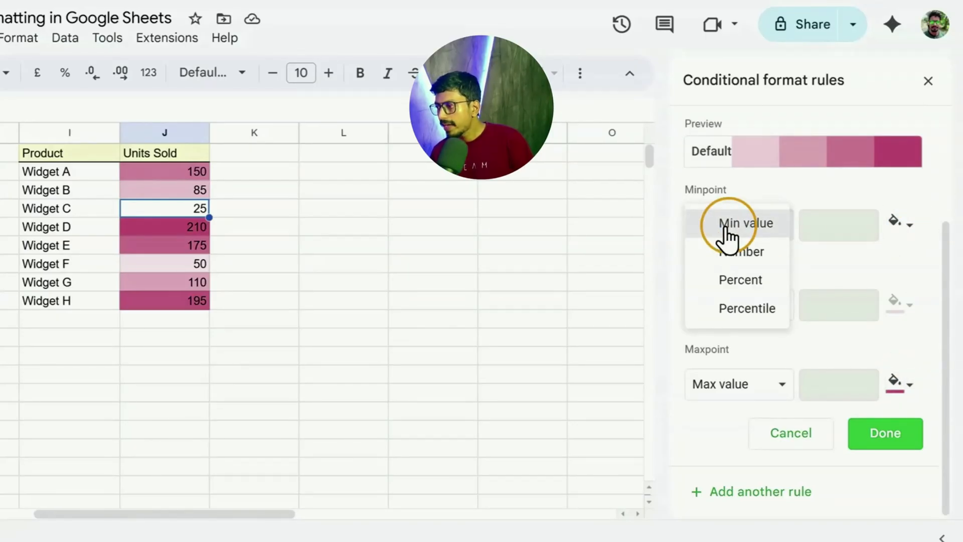
pyautogui.click(727, 225)
pyautogui.click(890, 223)
pyautogui.click(888, 224)
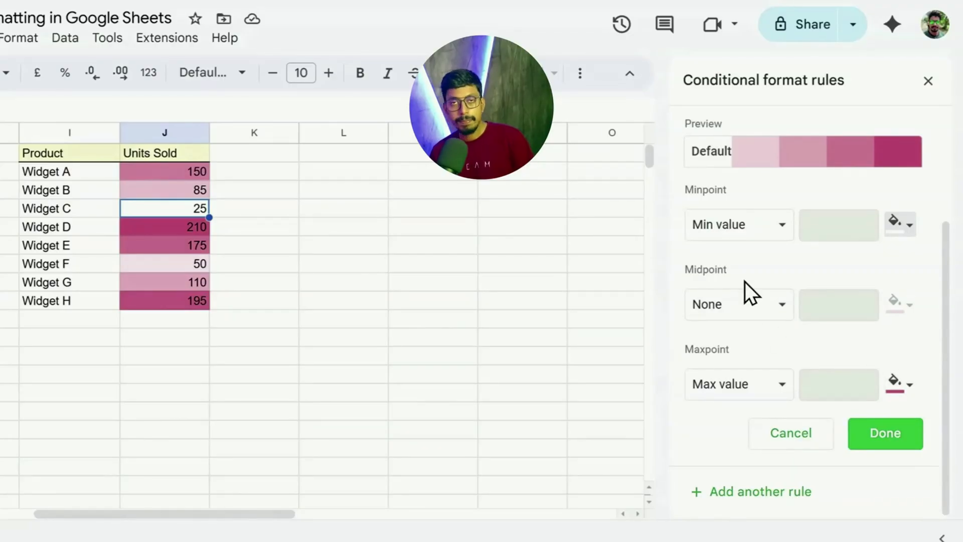
# - Set the colour scale's midpoint to the number 150 with a light green colour
pyautogui.click(741, 303)
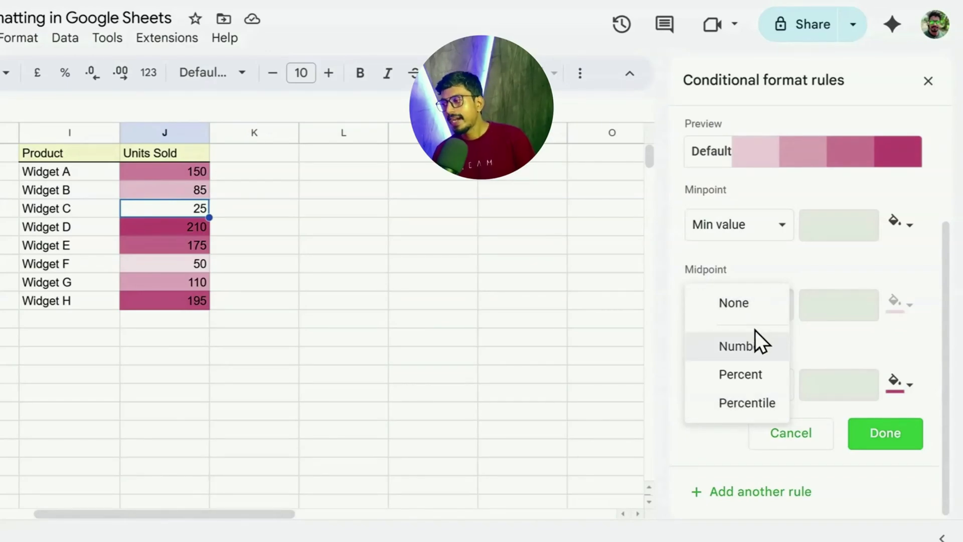
pyautogui.click(762, 282)
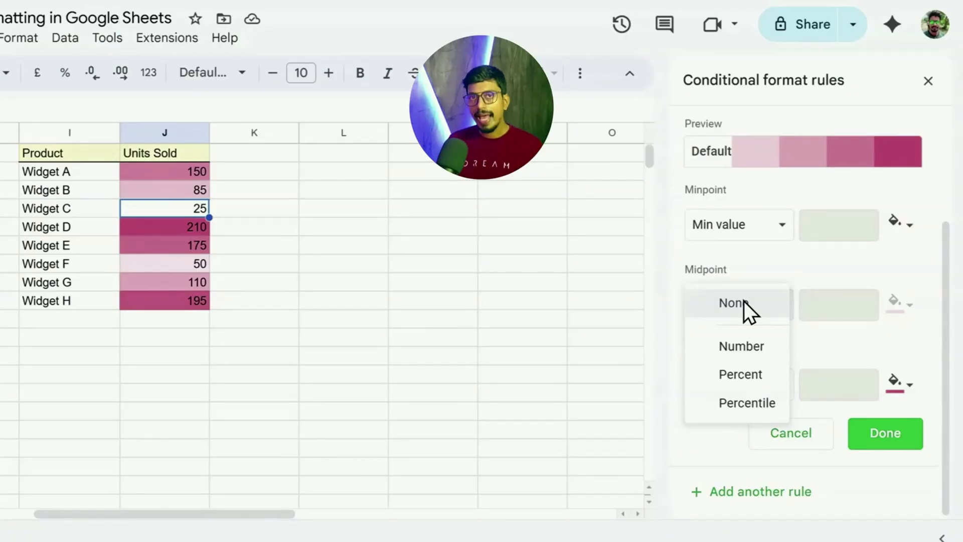
pyautogui.click(742, 345)
pyautogui.click(832, 304)
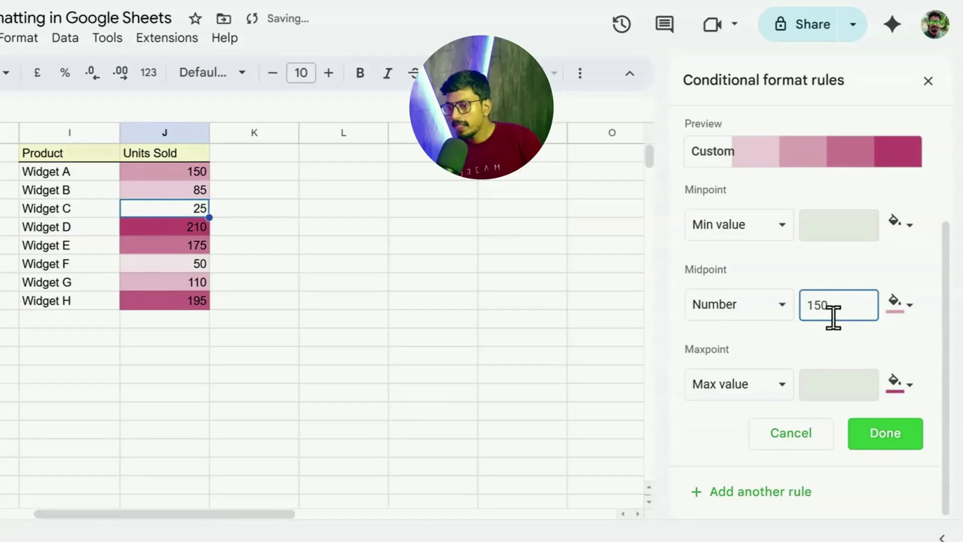
pyautogui.click(897, 316)
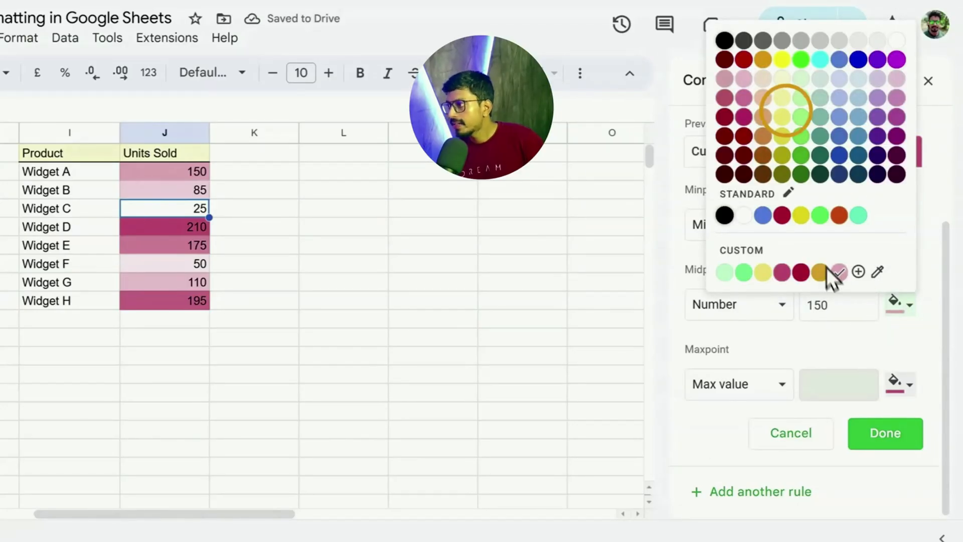
pyautogui.click(797, 118)
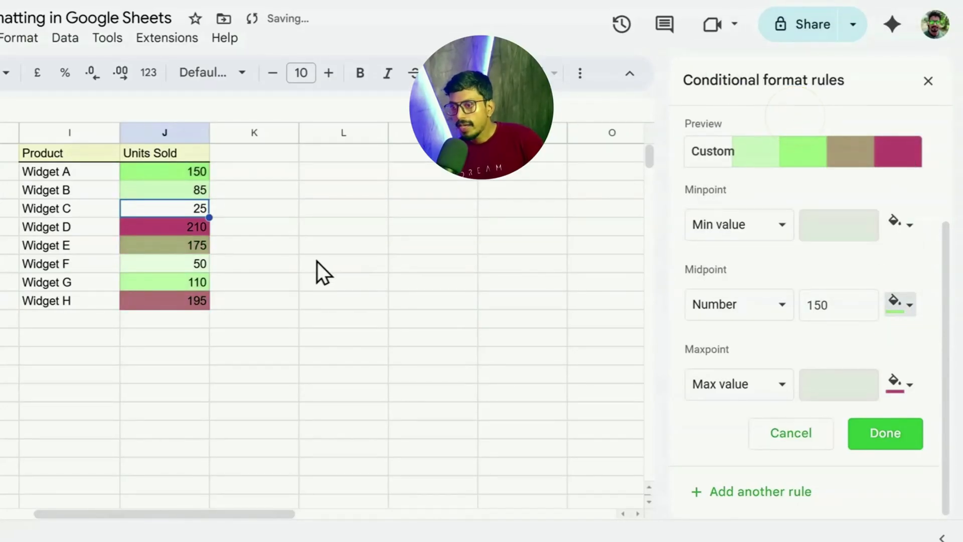
# - Check how Units Sold values below and above the 150 midpoint are shaded
pyautogui.click(251, 267)
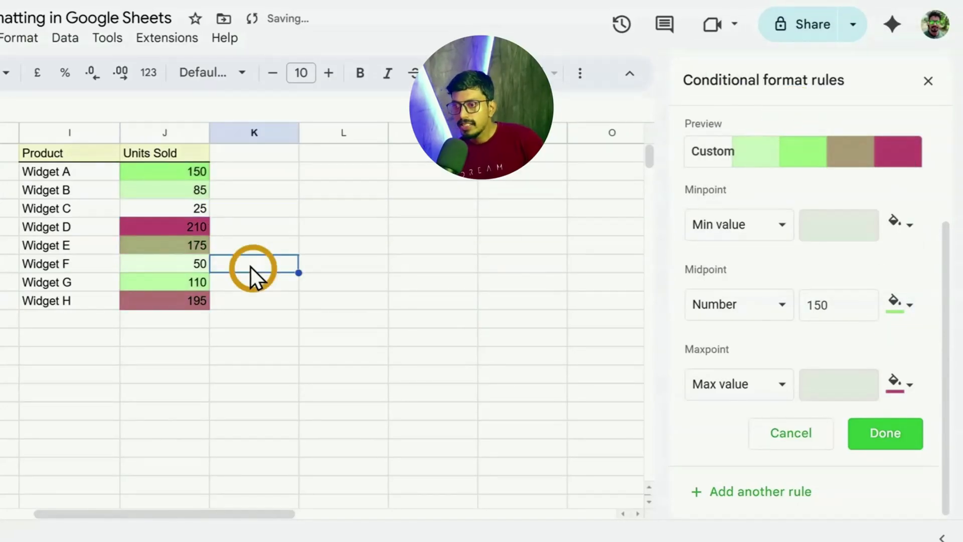
pyautogui.click(192, 175)
pyautogui.click(184, 280)
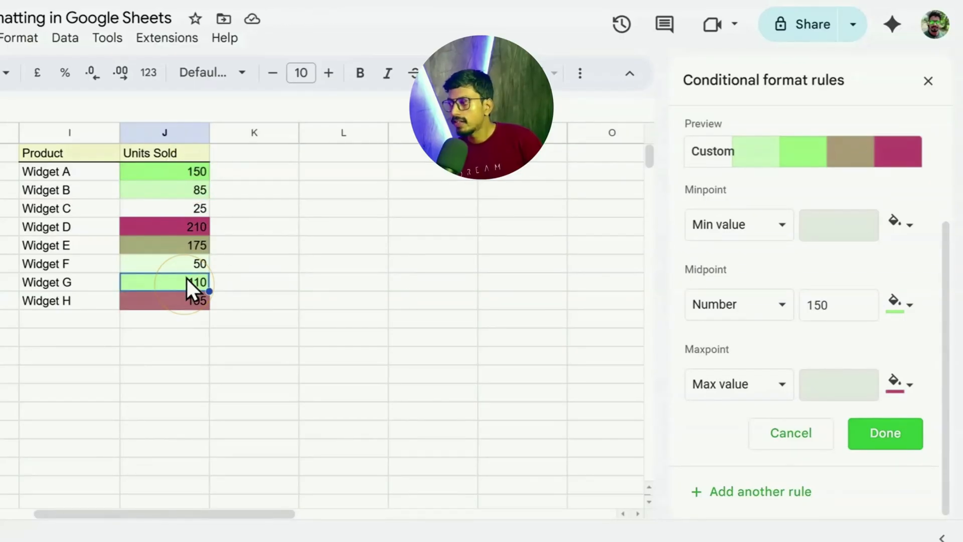
pyautogui.click(195, 246)
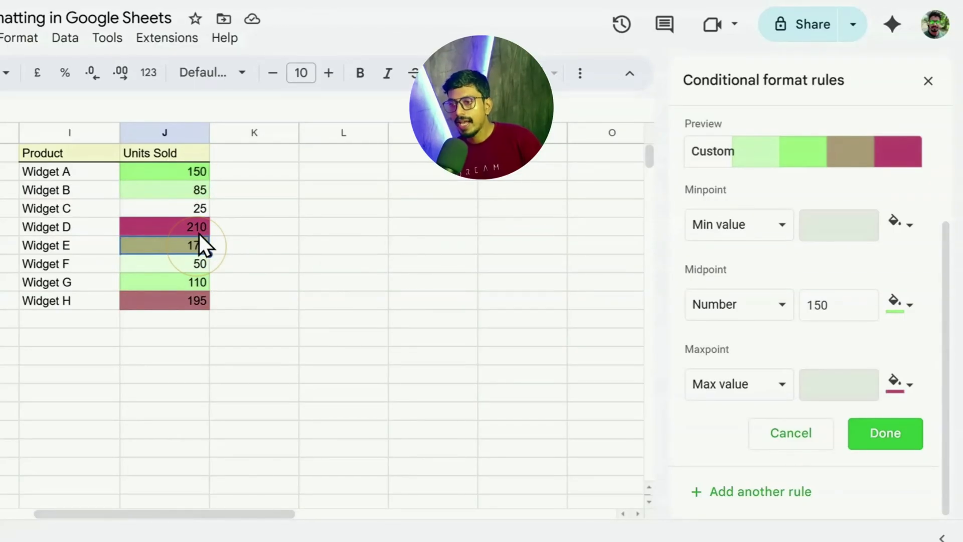
pyautogui.click(200, 276)
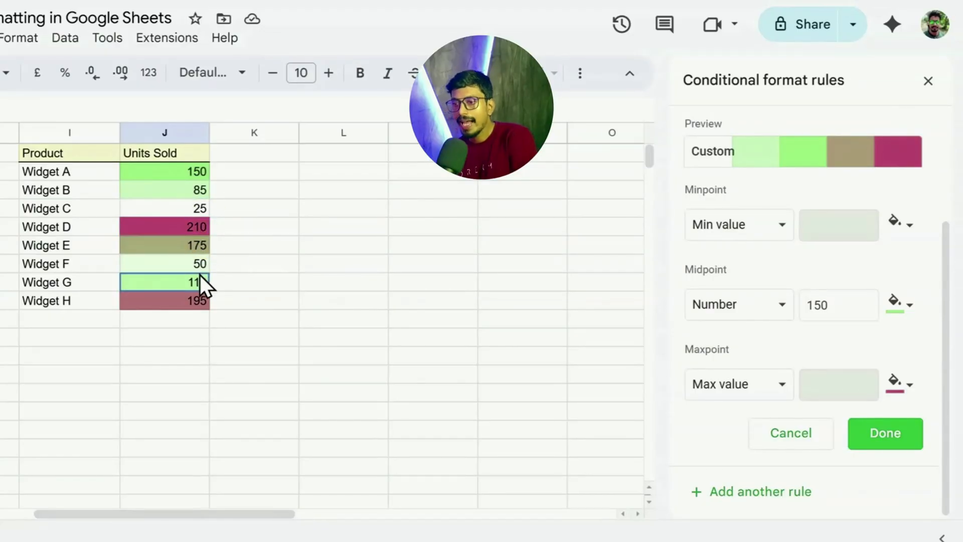
pyautogui.click(200, 227)
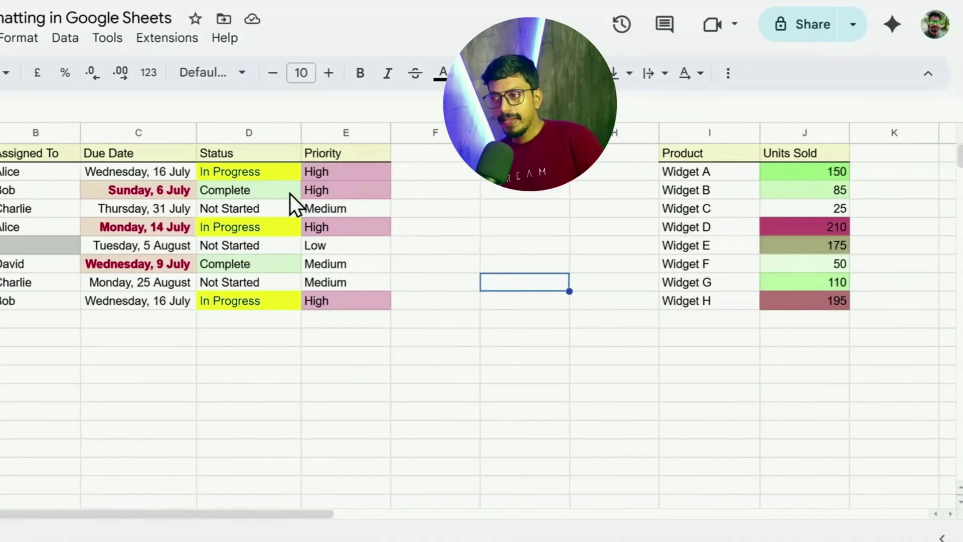
# - Review the existing conditional format rules of the Priority, Status, Due Date and Assigned To columns
pyautogui.click(557, 133)
pyautogui.click(18, 39)
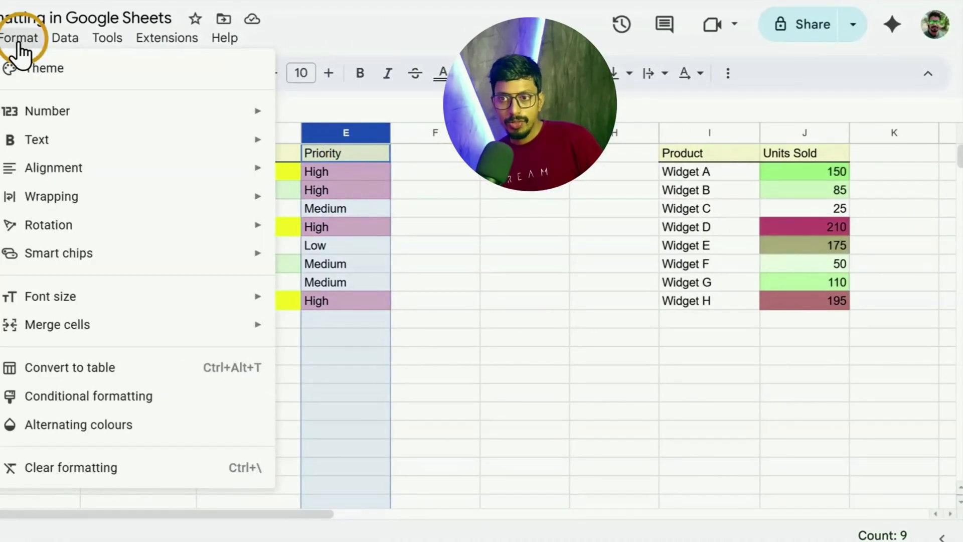
pyautogui.click(84, 399)
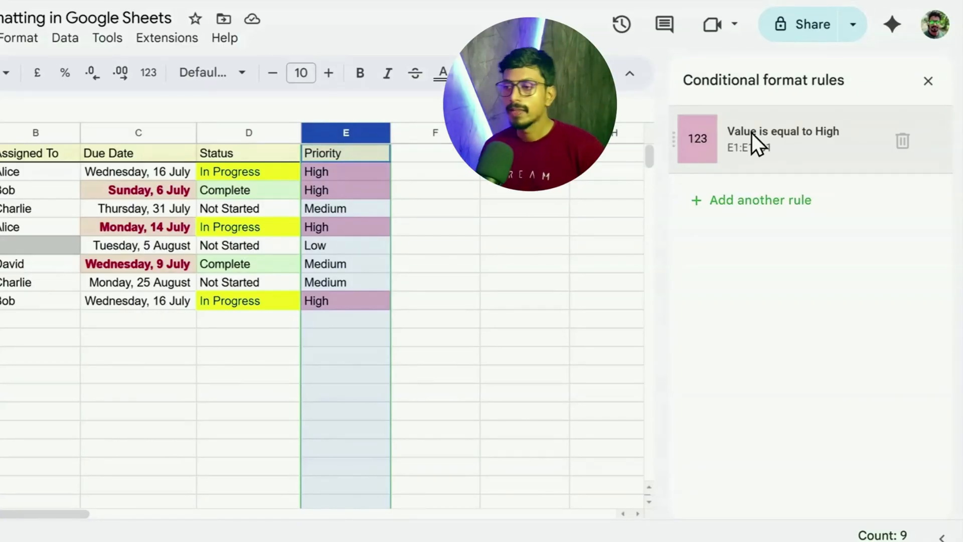
pyautogui.click(234, 132)
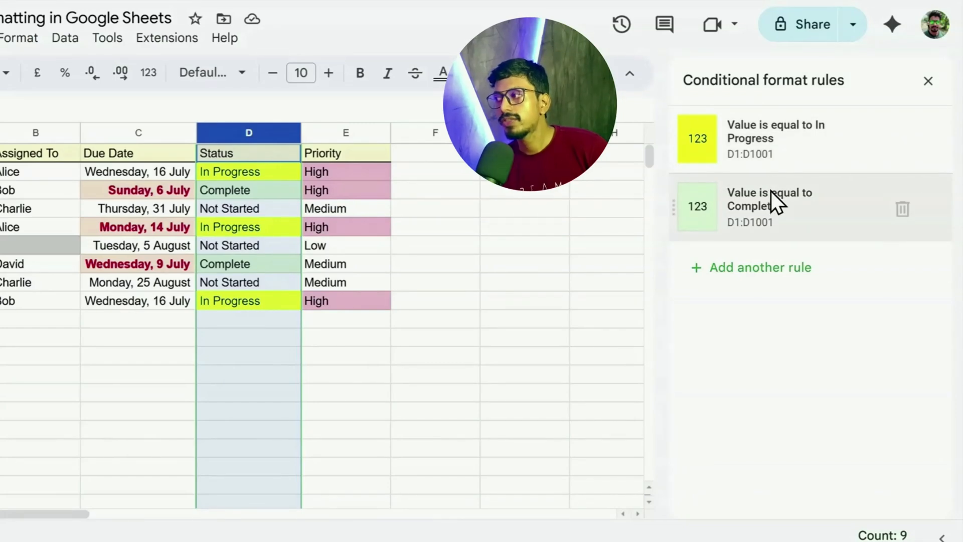
pyautogui.click(129, 132)
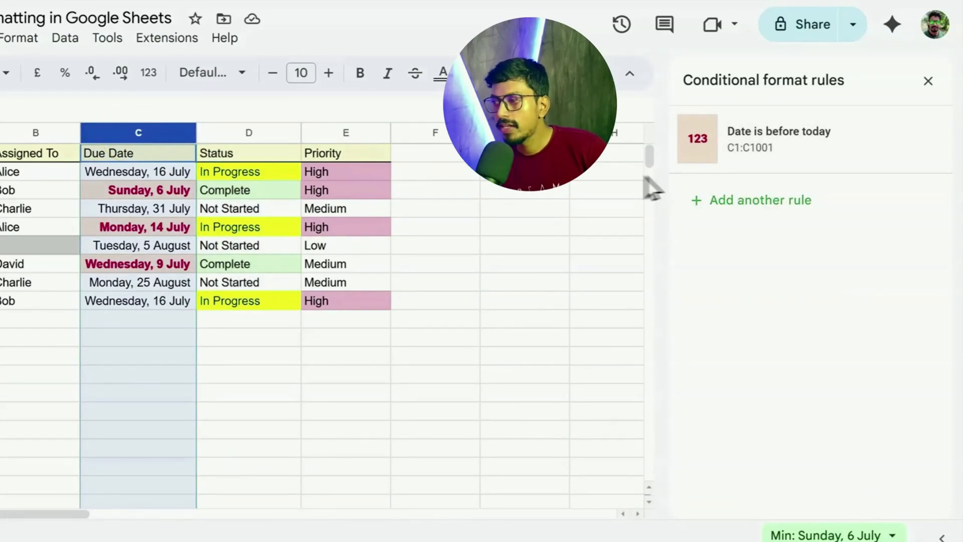
pyautogui.click(28, 131)
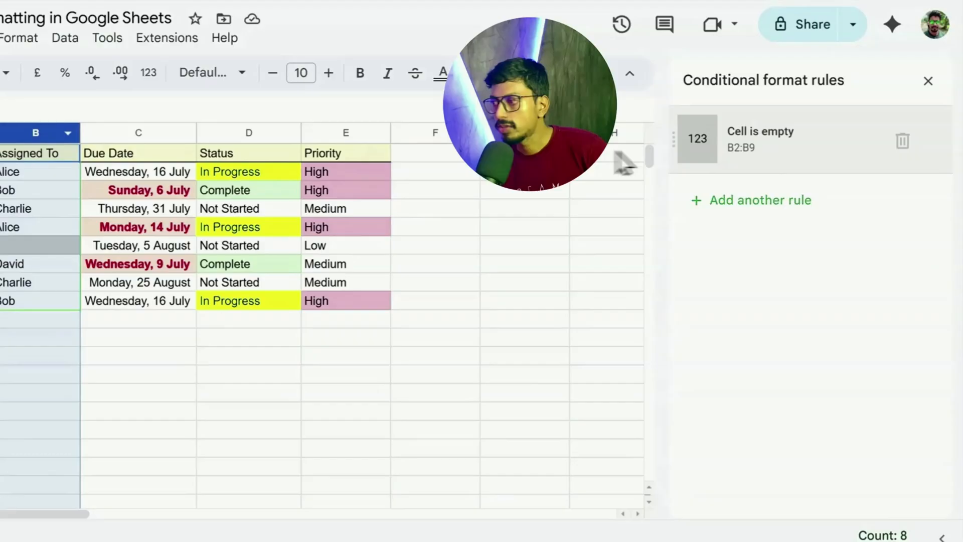
pyautogui.click(155, 129)
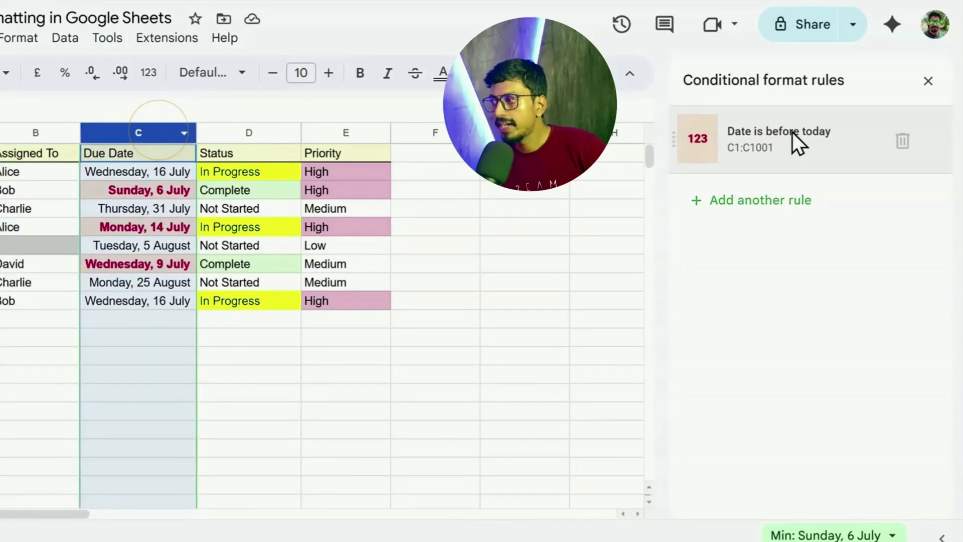
pyautogui.click(258, 131)
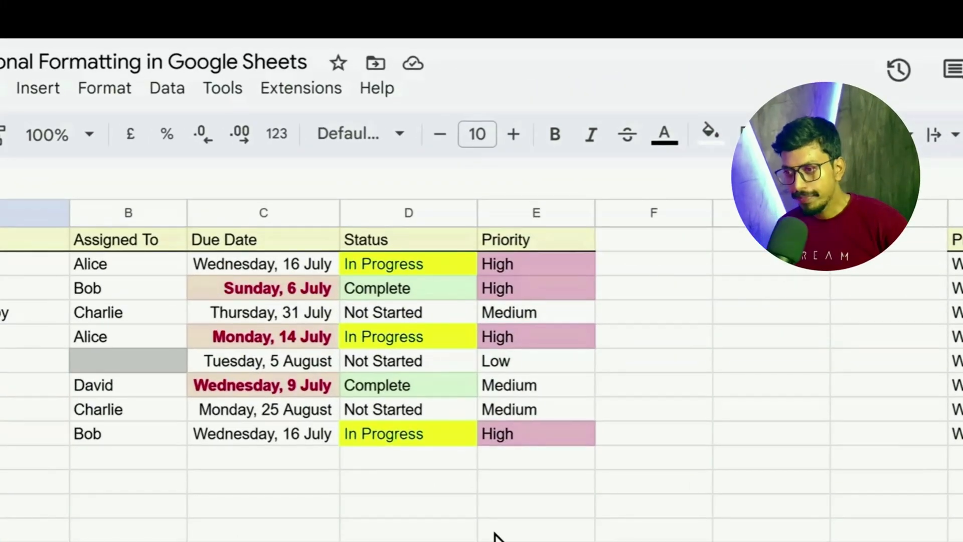
# - Check the completed task due Sunday, 6 July, and delete the "Date is before today" rule from the Due Date column
pyautogui.click(539, 293)
pyautogui.click(416, 293)
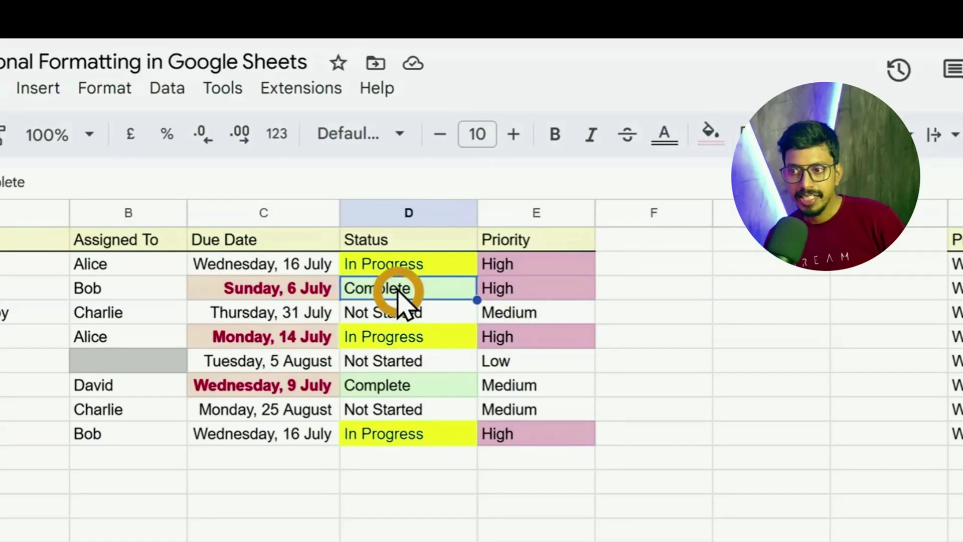
pyautogui.click(306, 290)
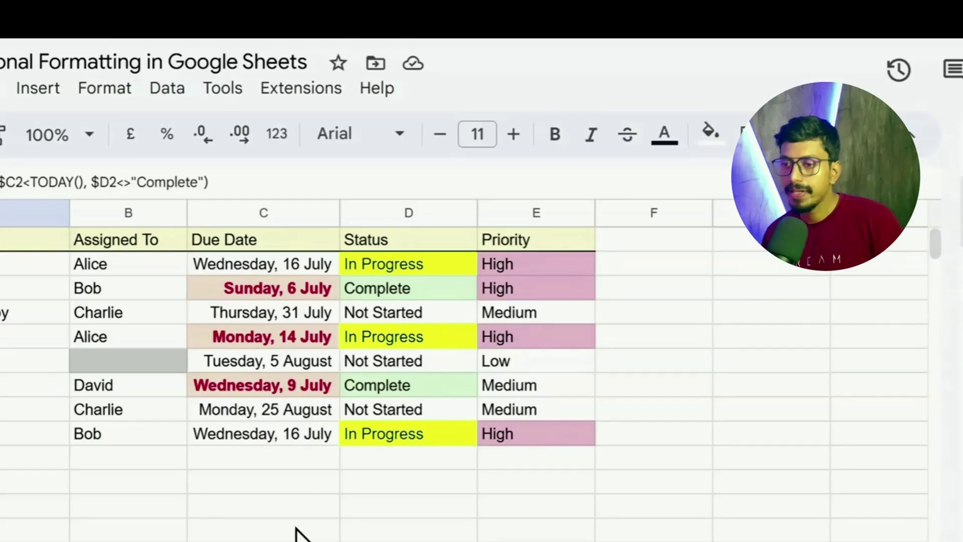
pyautogui.click(275, 408)
pyautogui.click(246, 210)
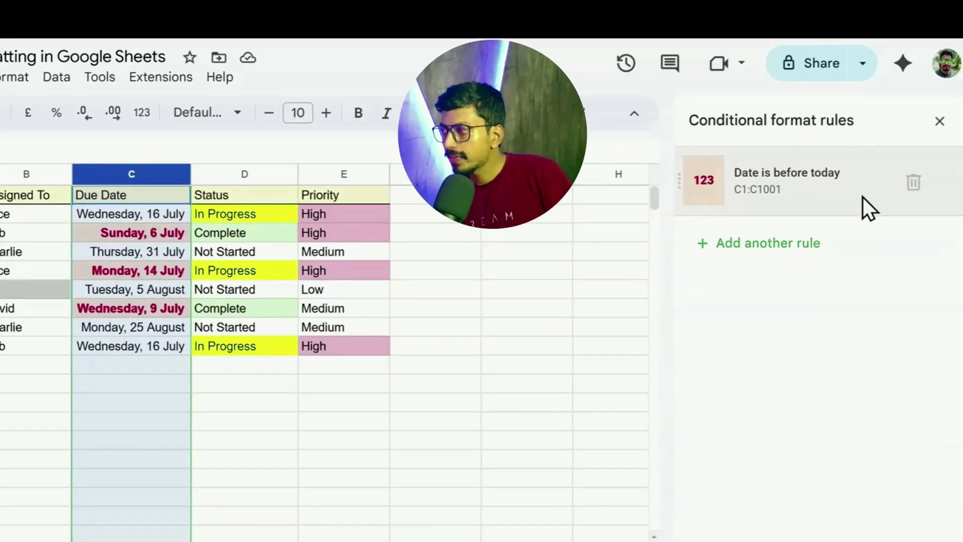
pyautogui.click(903, 181)
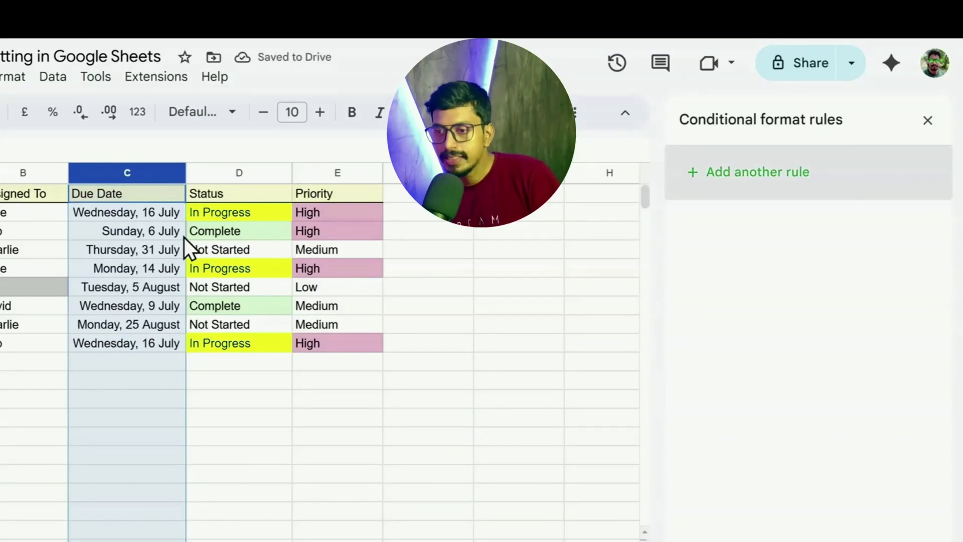
# - Add a conditional formatting rule for the due dates in C2:C9 with the condition "Custom formula is"
pyautogui.moveTo(146, 212); pyautogui.dragTo(143, 341)
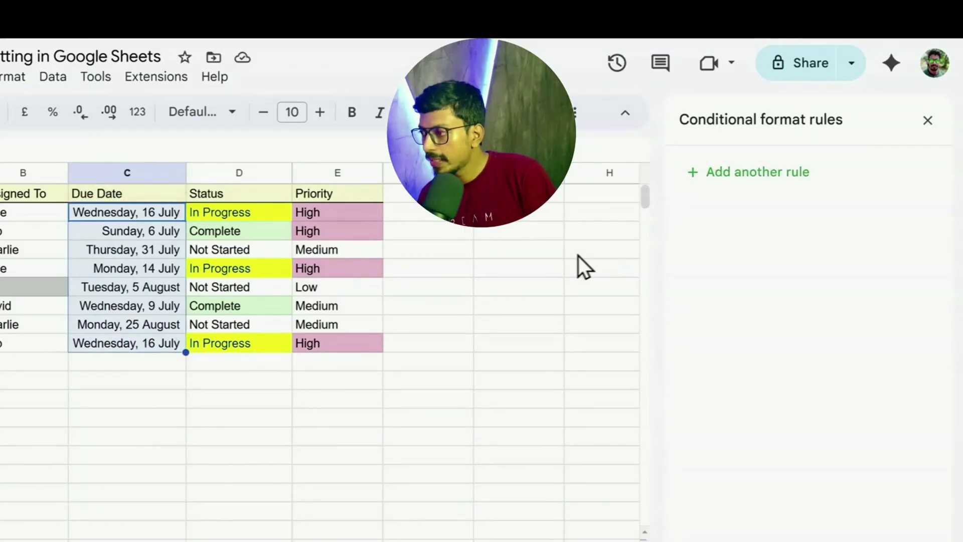
pyautogui.click(723, 190)
pyautogui.click(754, 346)
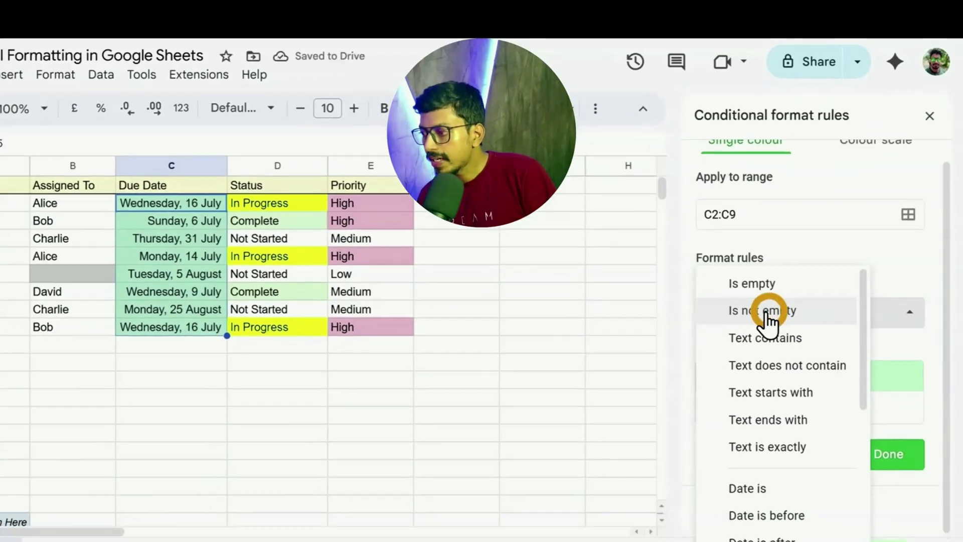
pyautogui.scroll(-5, 765, 319)
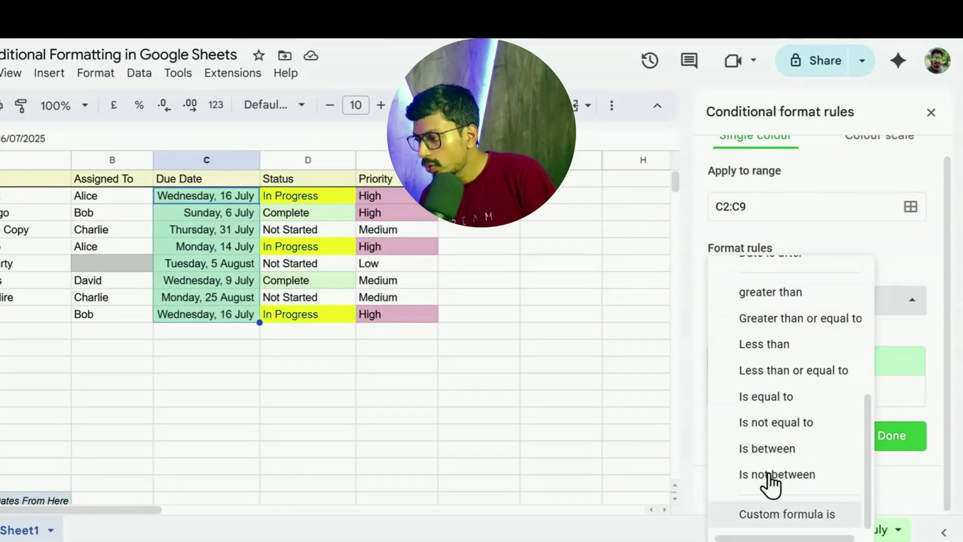
pyautogui.click(769, 513)
# - Enter the rule's custom formula =AND($C2<TODAY(), $D2<>"Complete")
pyautogui.click(747, 342)
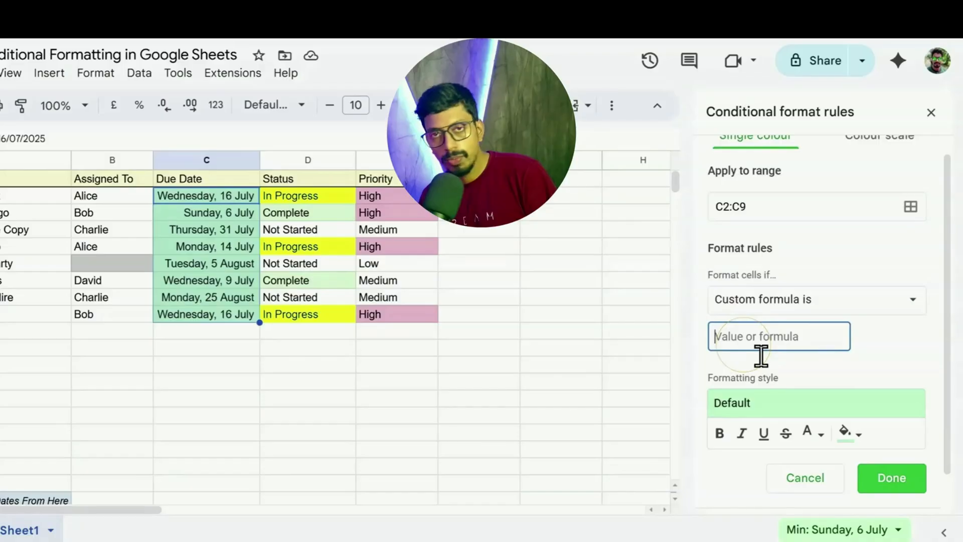
pyautogui.write('=')
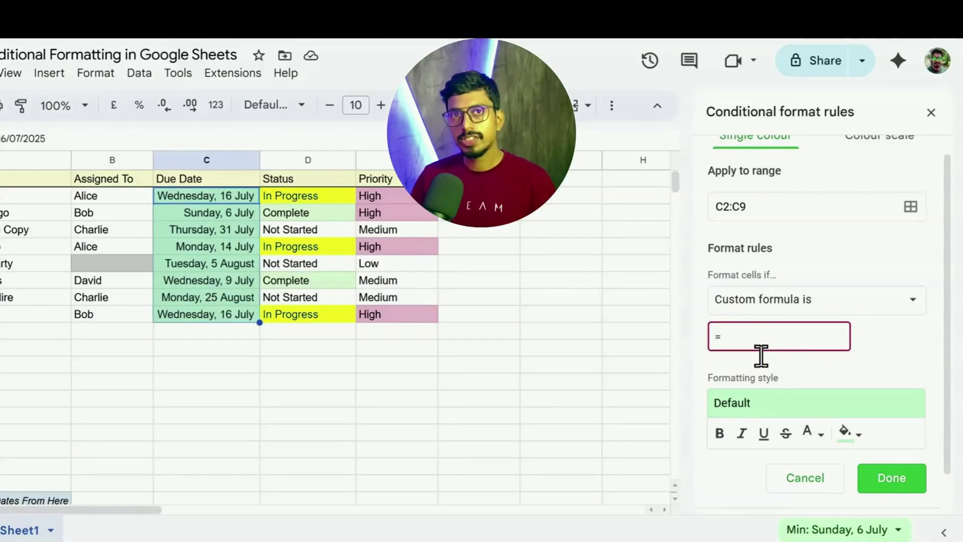
pyautogui.press('BackSpace')
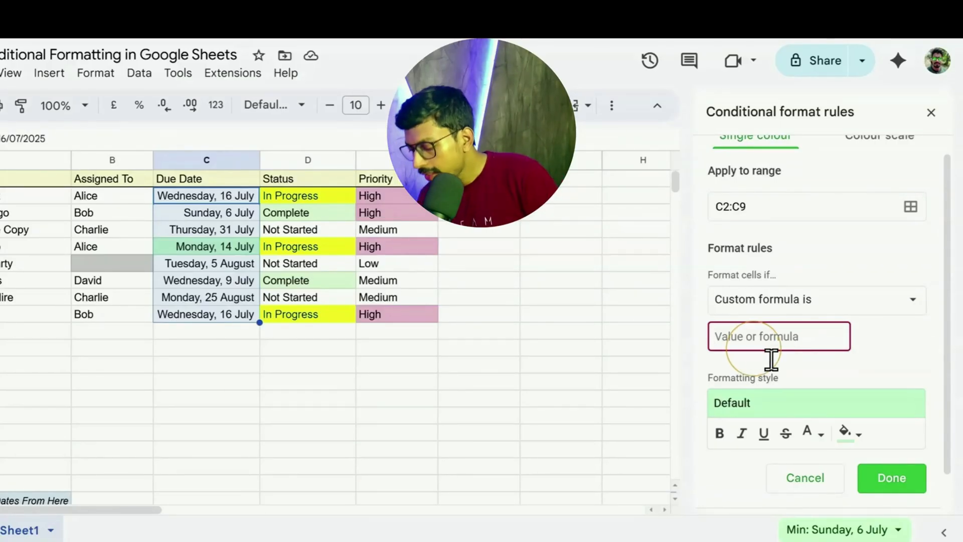
pyautogui.write('=')
pyautogui.rightClick(777, 334)
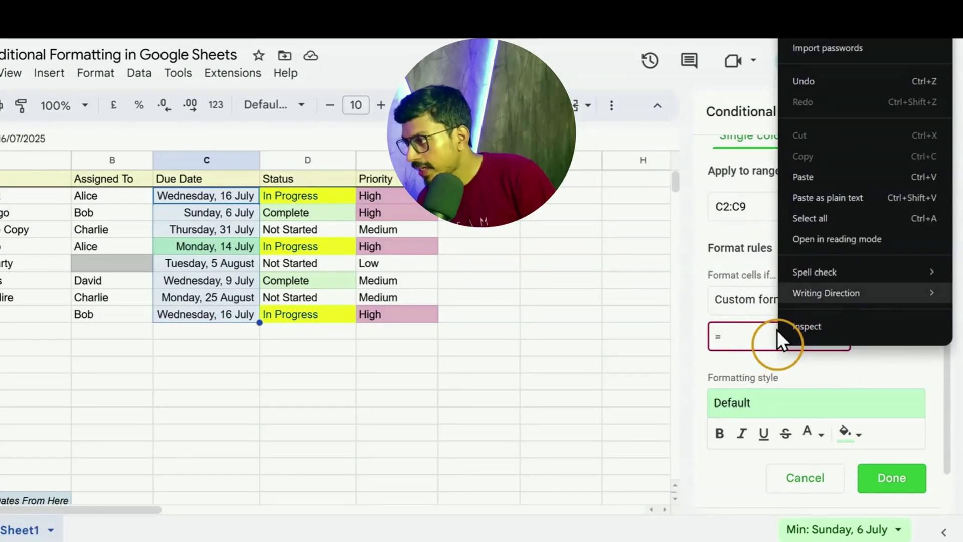
pyautogui.click(819, 173)
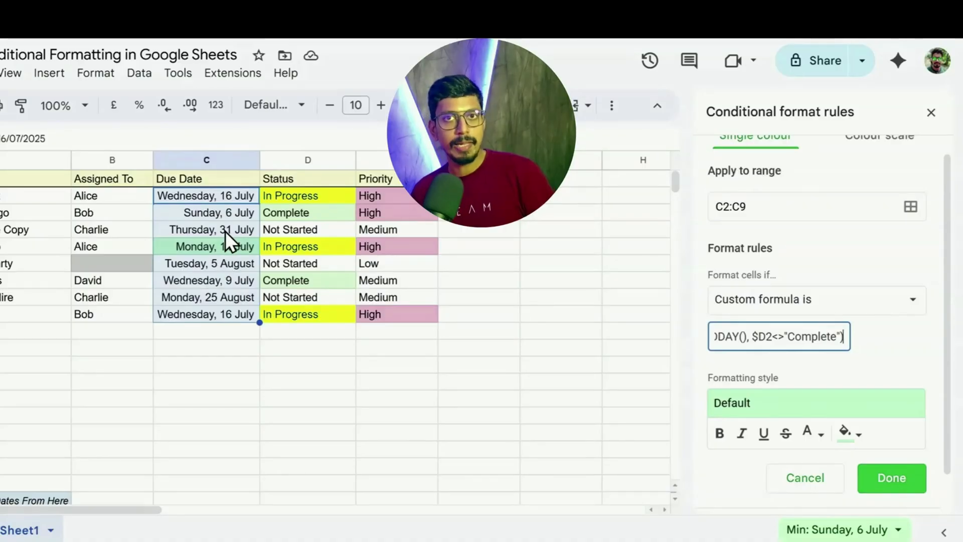
# - Format the text of dates matching the custom formula as bold dark red
pyautogui.click(818, 434)
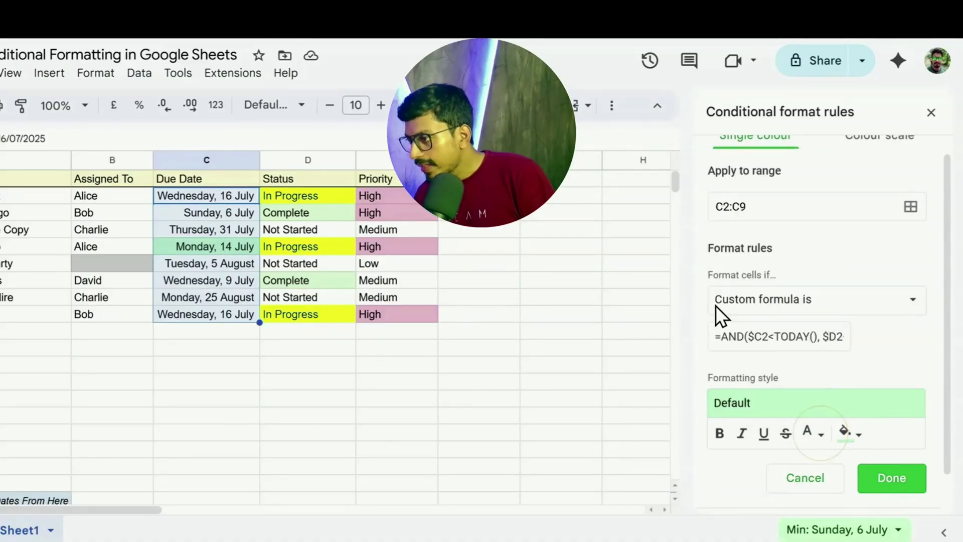
pyautogui.click(812, 435)
pyautogui.click(663, 218)
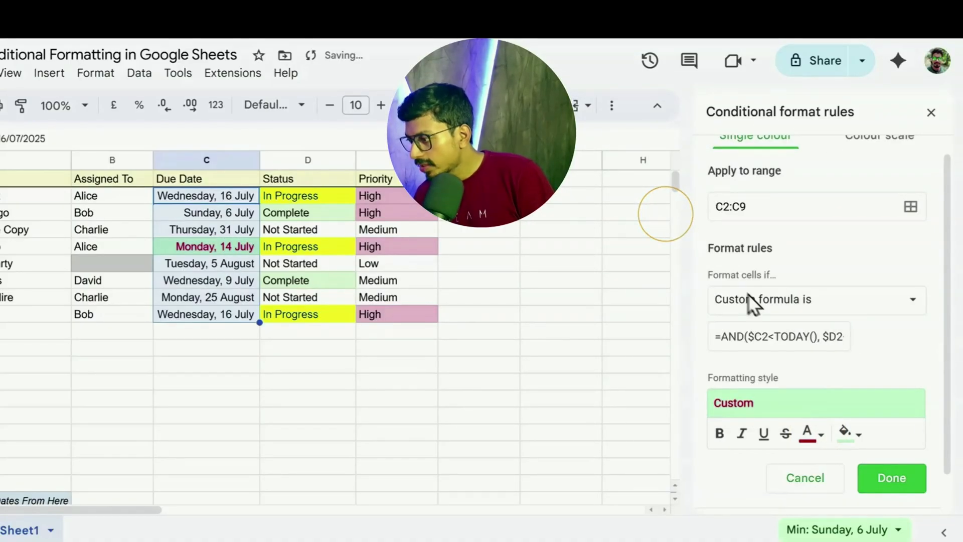
# - Fill the dates matching the custom formula with pink, bold their text, and save the overdue-task rule for C2:C9
pyautogui.click(859, 444)
pyautogui.click(715, 240)
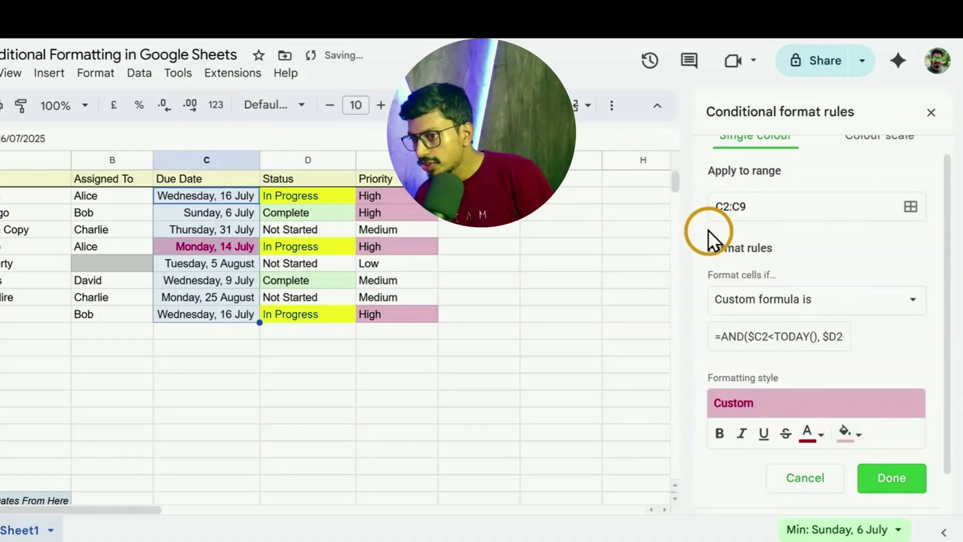
pyautogui.click(719, 433)
pyautogui.click(891, 477)
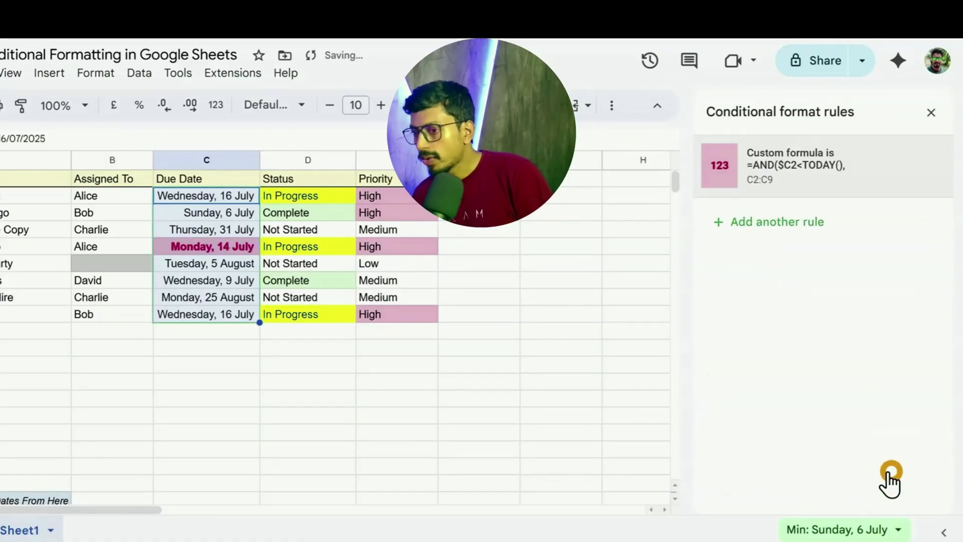
pyautogui.click(571, 399)
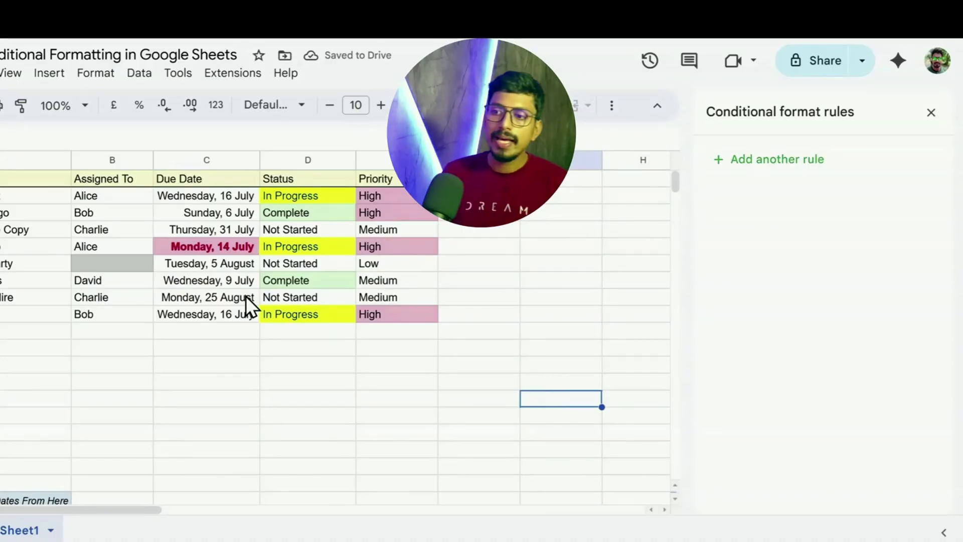
pyautogui.click(237, 248)
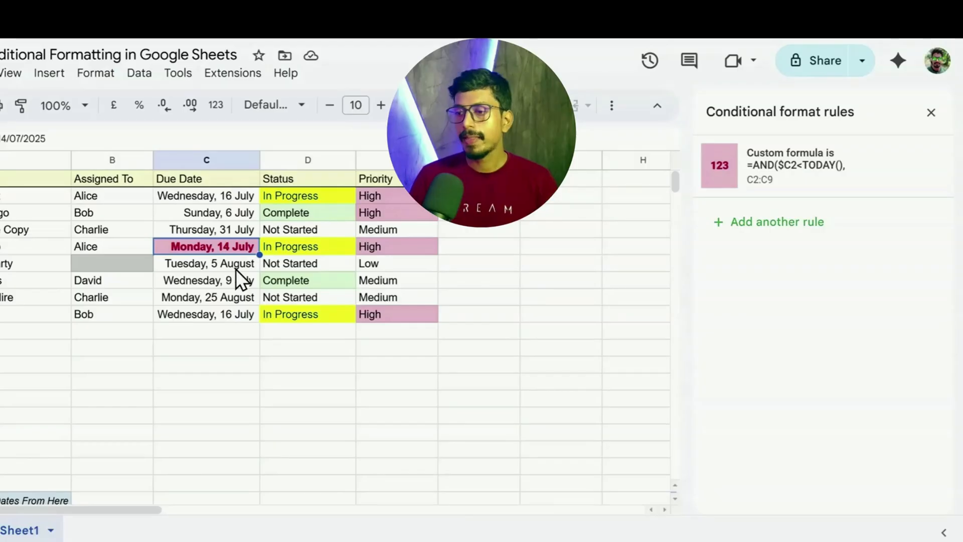
pyautogui.click(293, 336)
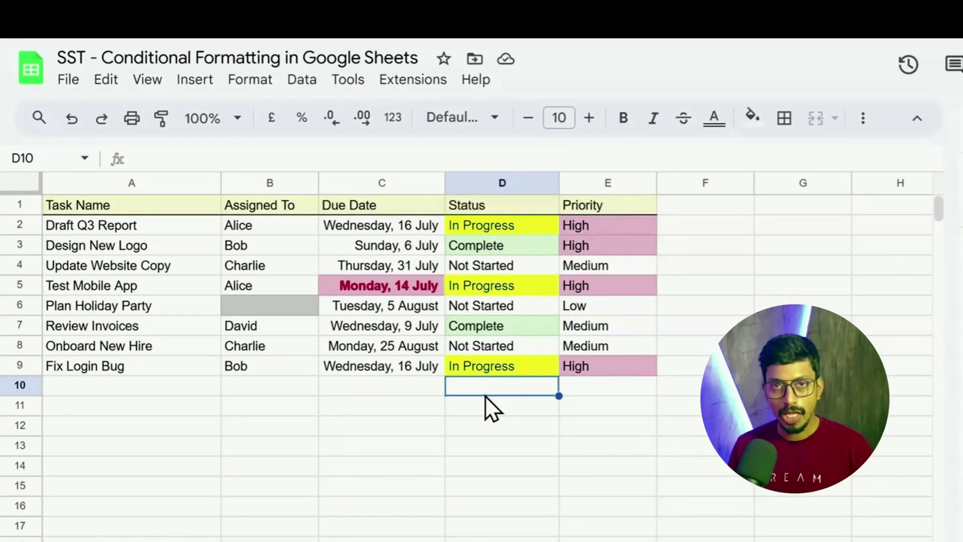
# - Convert the Assigned To cells B2:B9 into drop-downs built from their existing names
pyautogui.moveTo(254, 224); pyautogui.dragTo(261, 366)
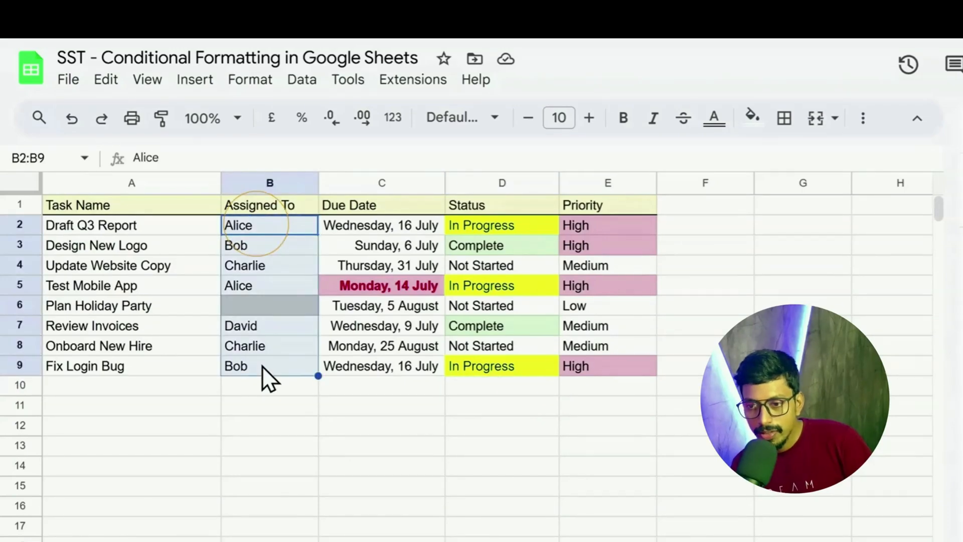
pyautogui.rightClick(264, 323)
pyautogui.scroll(-3, 366, 406)
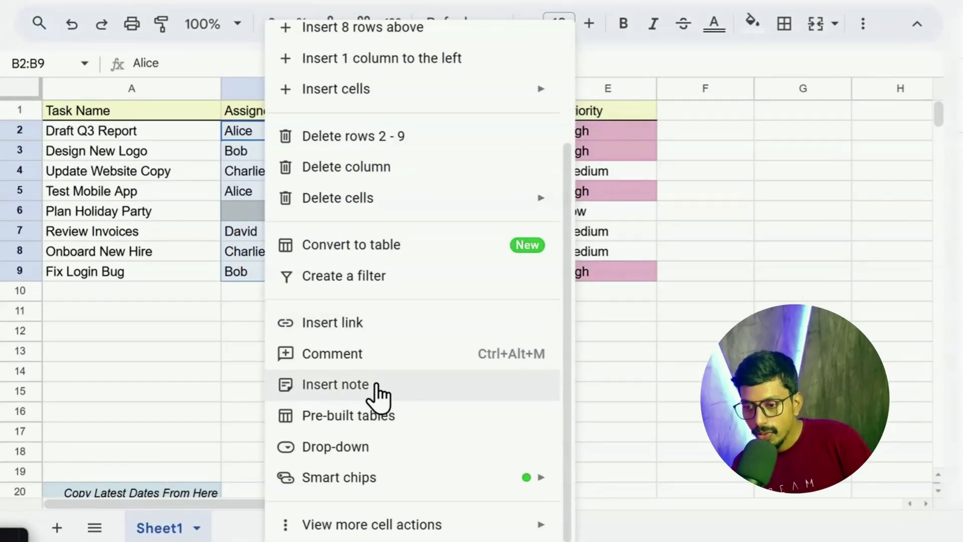
pyautogui.click(377, 448)
pyautogui.click(296, 347)
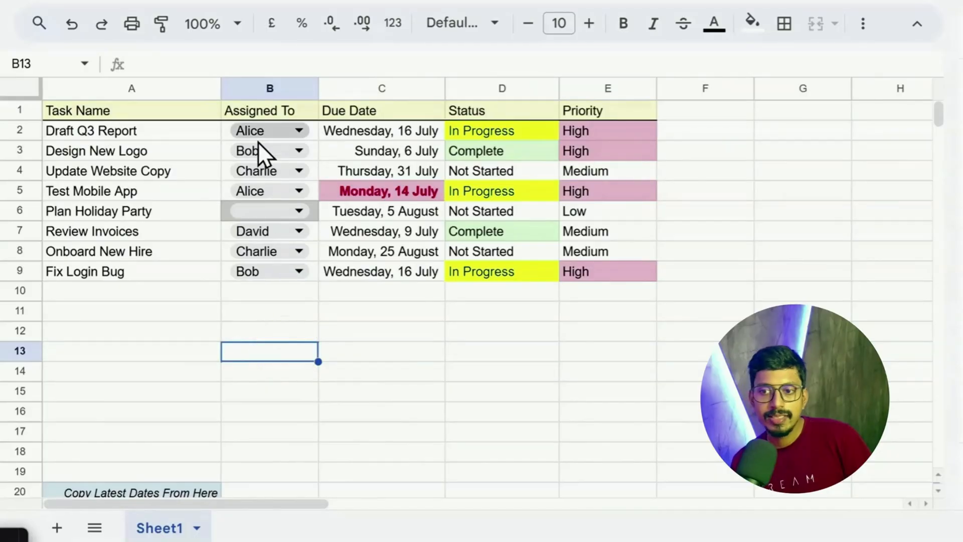
# - Convert the Status cells D2:D9 into drop-downs built from their existing values
pyautogui.moveTo(518, 130); pyautogui.dragTo(519, 269)
pyautogui.rightClick(518, 269)
pyautogui.scroll(-3, 577, 300)
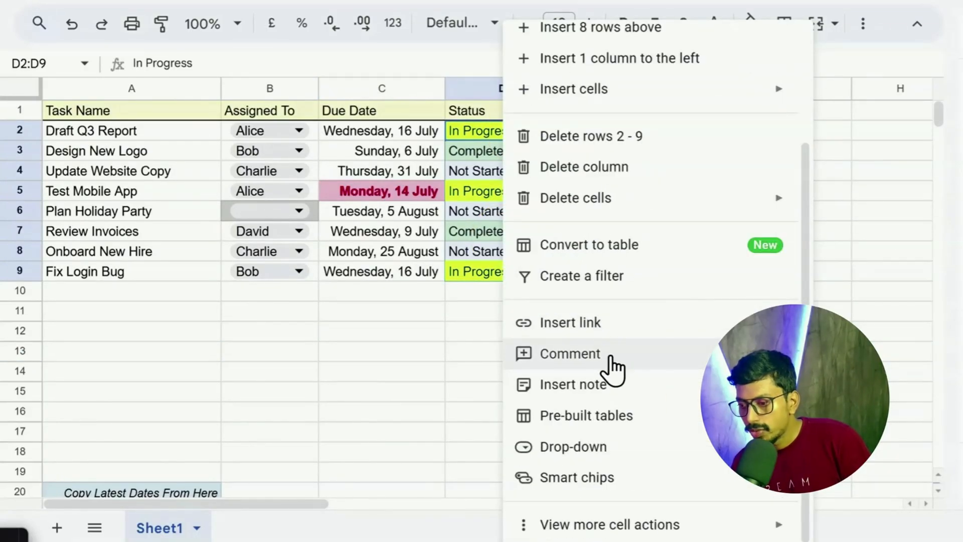
pyautogui.click(573, 447)
# - Convert the Priority cells E2:E9 into drop-downs built from their existing values
pyautogui.moveTo(599, 129); pyautogui.dragTo(623, 271)
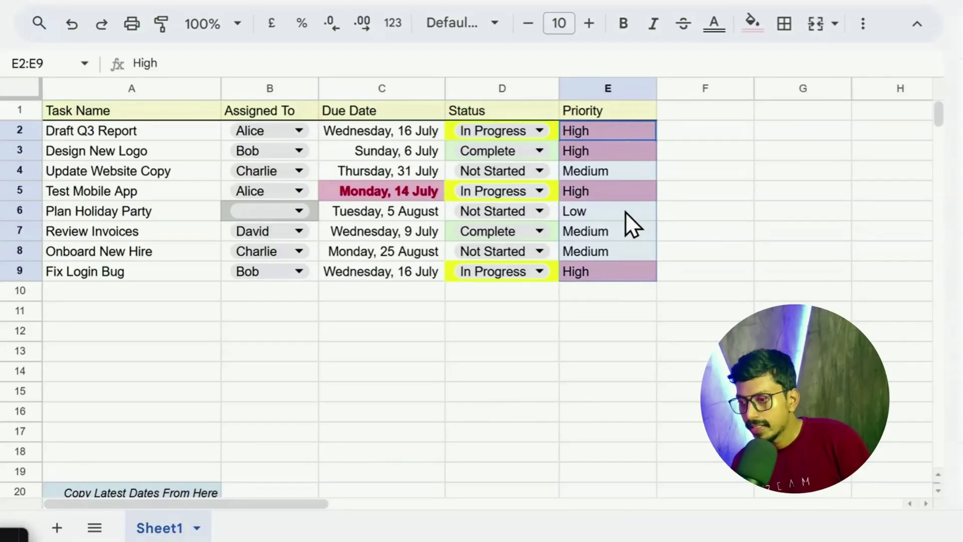
pyautogui.rightClick(624, 212)
pyautogui.scroll(-3, 655, 221)
pyautogui.click(706, 445)
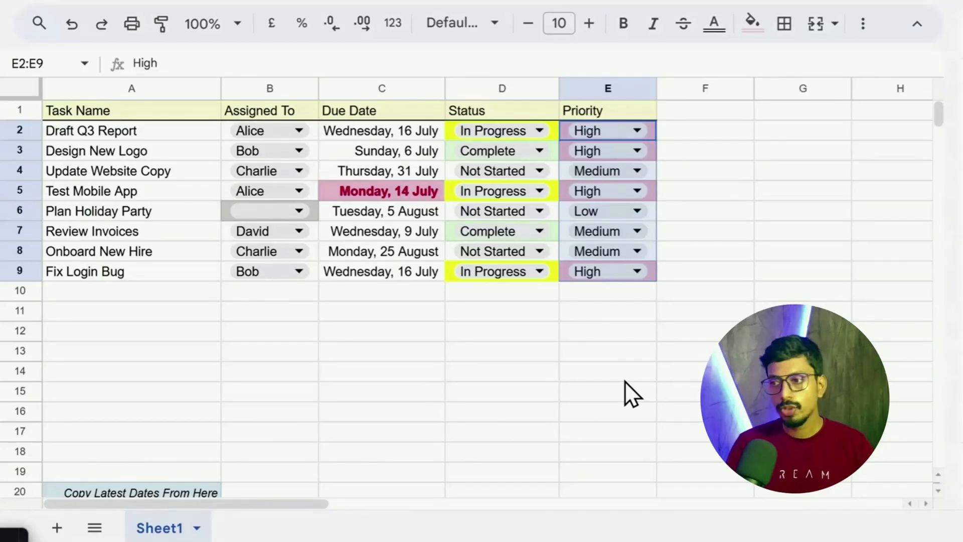
# - Set the priority of Draft Q3 Report and Design New Logo to Low to test the conditional formatting
pyautogui.doubleClick(620, 130)
pyautogui.click(602, 188)
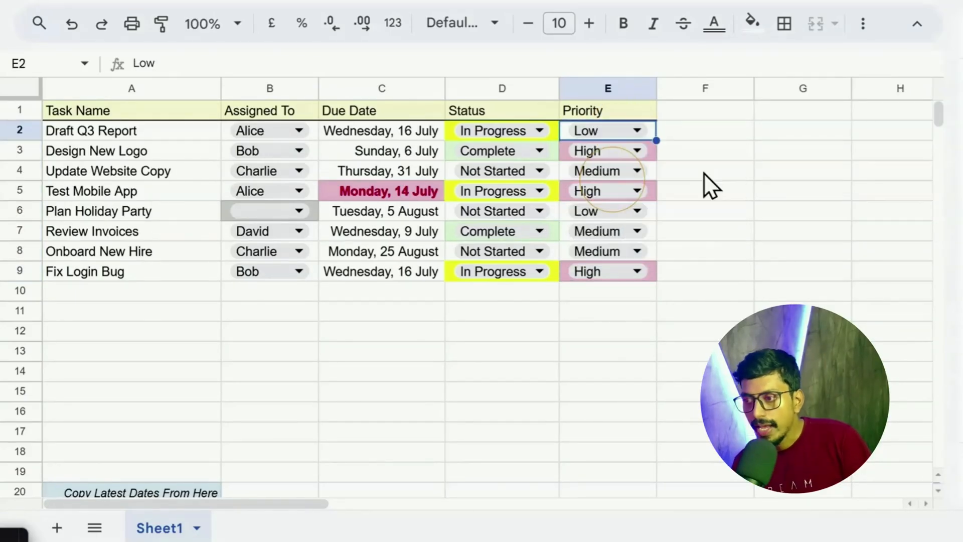
pyautogui.doubleClick(623, 151)
pyautogui.click(616, 206)
# - Set the priority of Design New Logo and Draft Q3 Report back to High
pyautogui.doubleClick(624, 154)
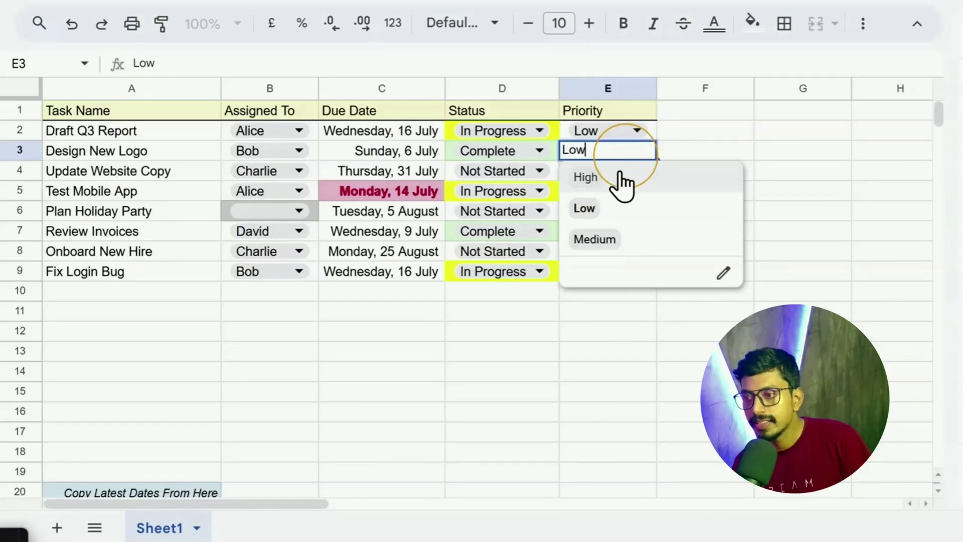
pyautogui.click(621, 178)
pyautogui.doubleClick(625, 133)
pyautogui.click(623, 158)
pyautogui.click(703, 186)
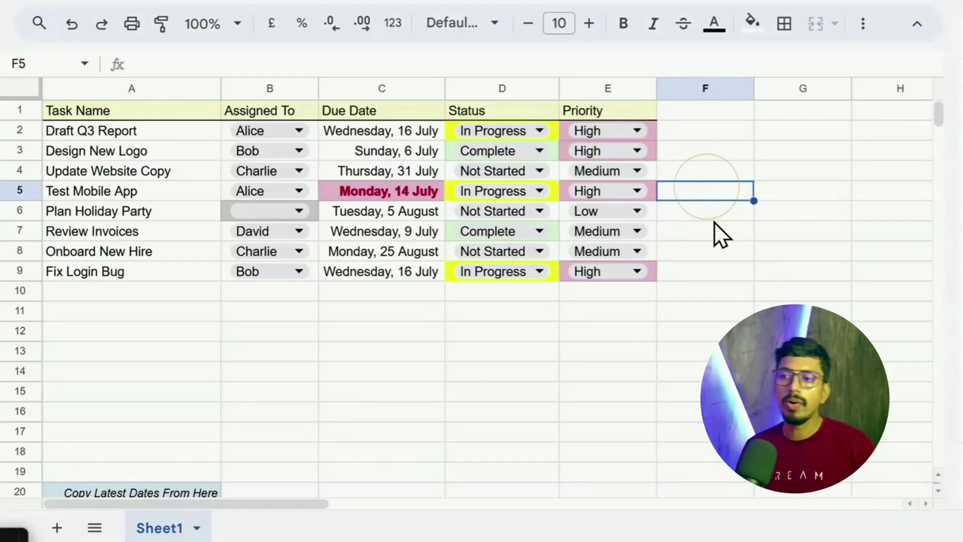